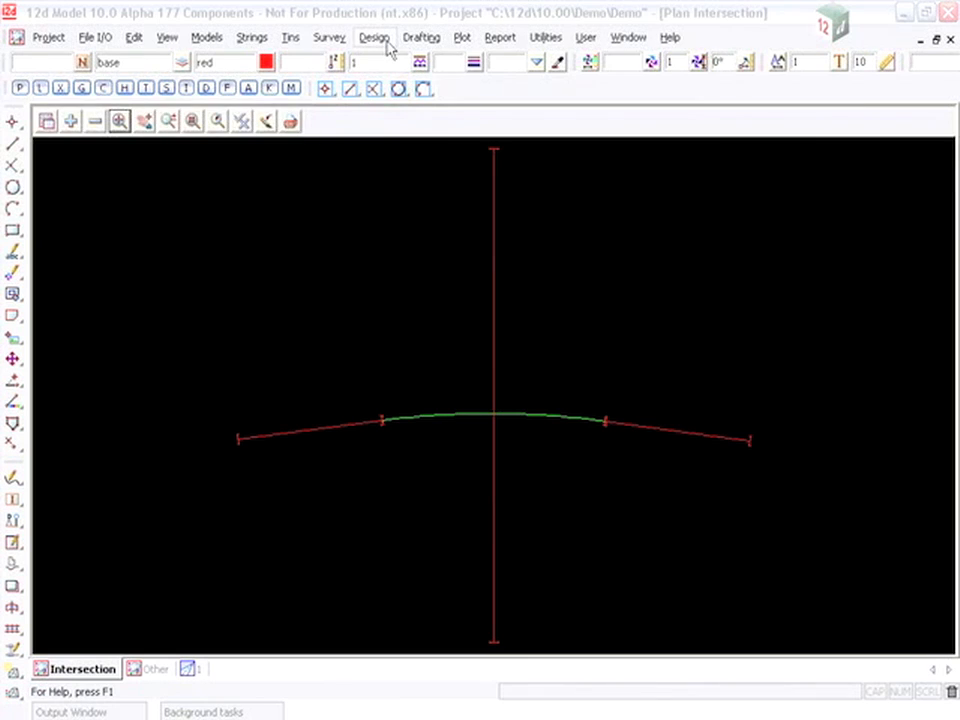
# - Open the road component quick-drop toolbar and dock it beside the existing toolbars above the plan view
pyautogui.click(387, 42)
pyautogui.moveTo(424, 306)
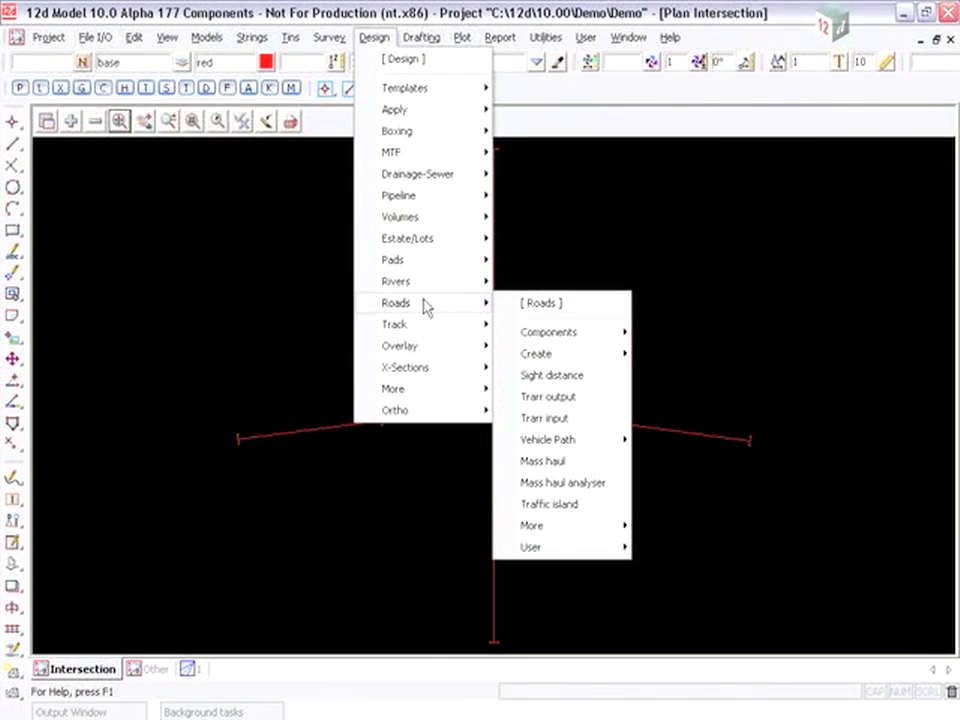
pyautogui.moveTo(597, 340)
pyautogui.click(714, 406)
pyautogui.moveTo(750, 420); pyautogui.dragTo(553, 69)
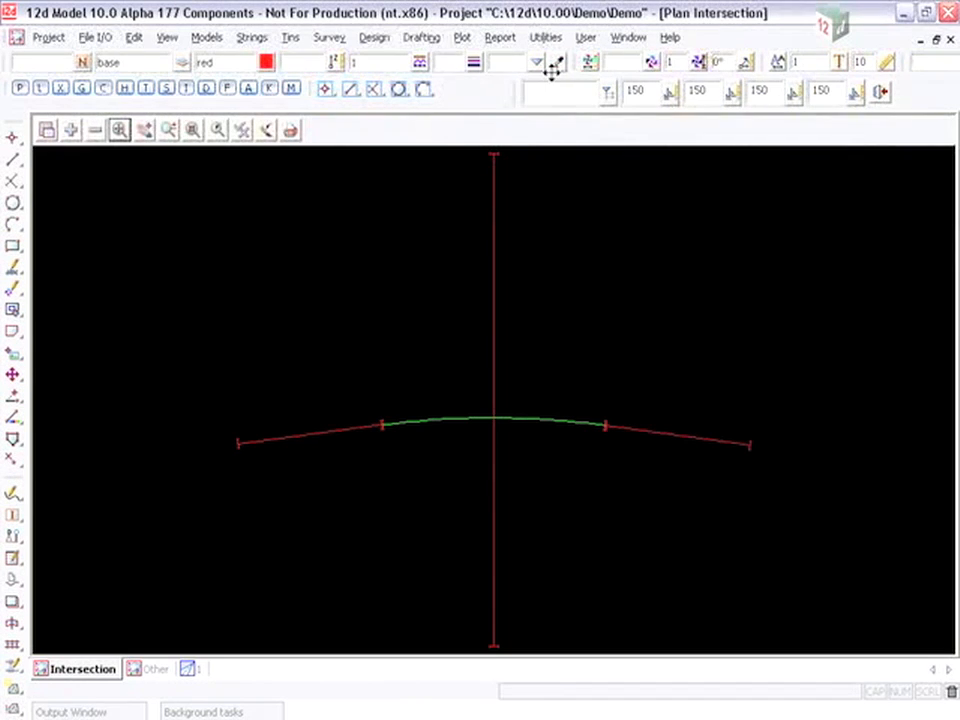
# - Choose the Simple intersection component and create it where the vertical and curved road centrelines cross
pyautogui.click(607, 92)
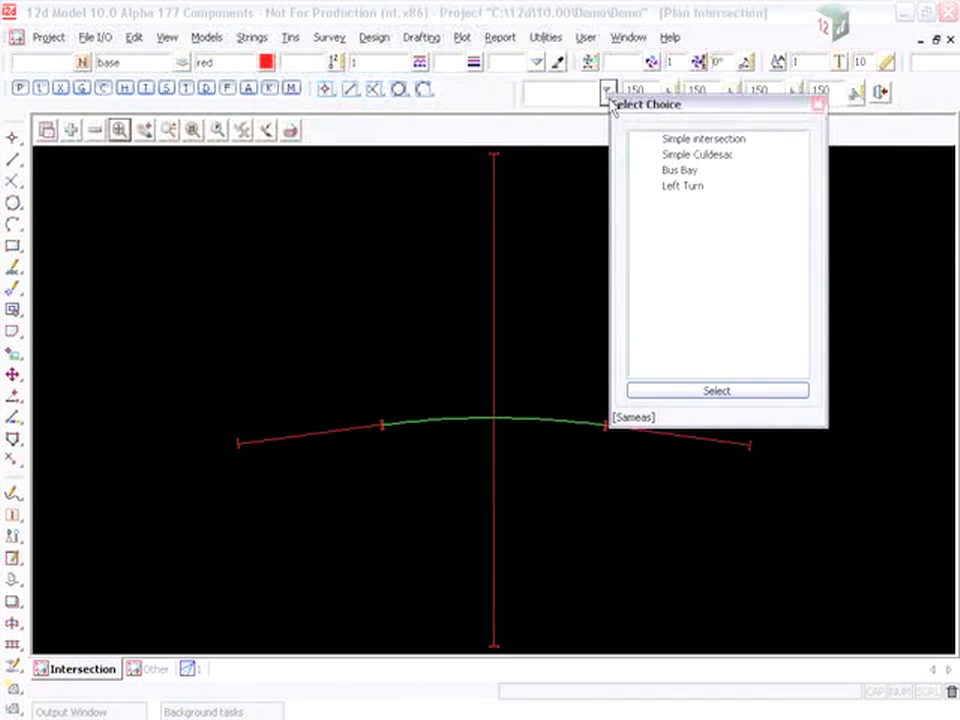
pyautogui.click(697, 140)
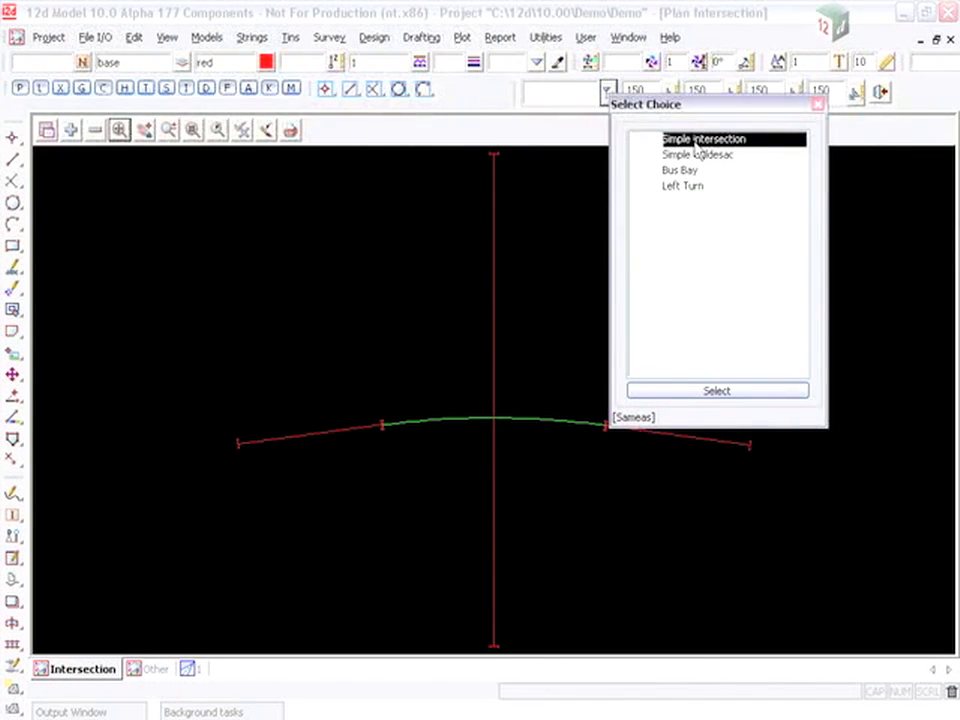
pyautogui.doubleClick(697, 141)
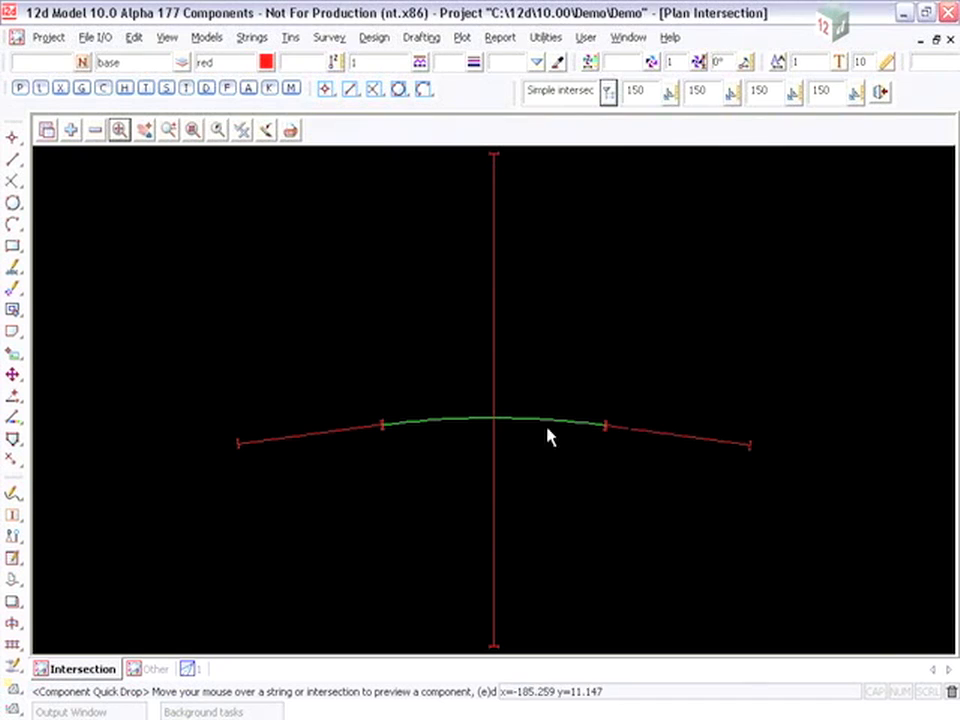
pyautogui.click(494, 424)
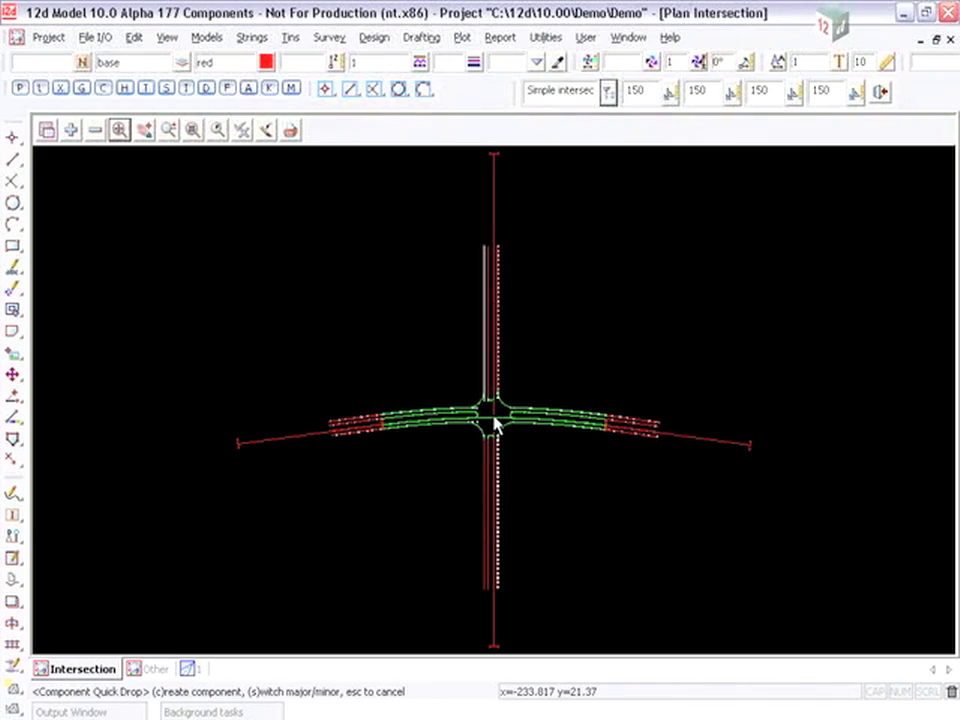
pyautogui.scroll(2, 494, 424)
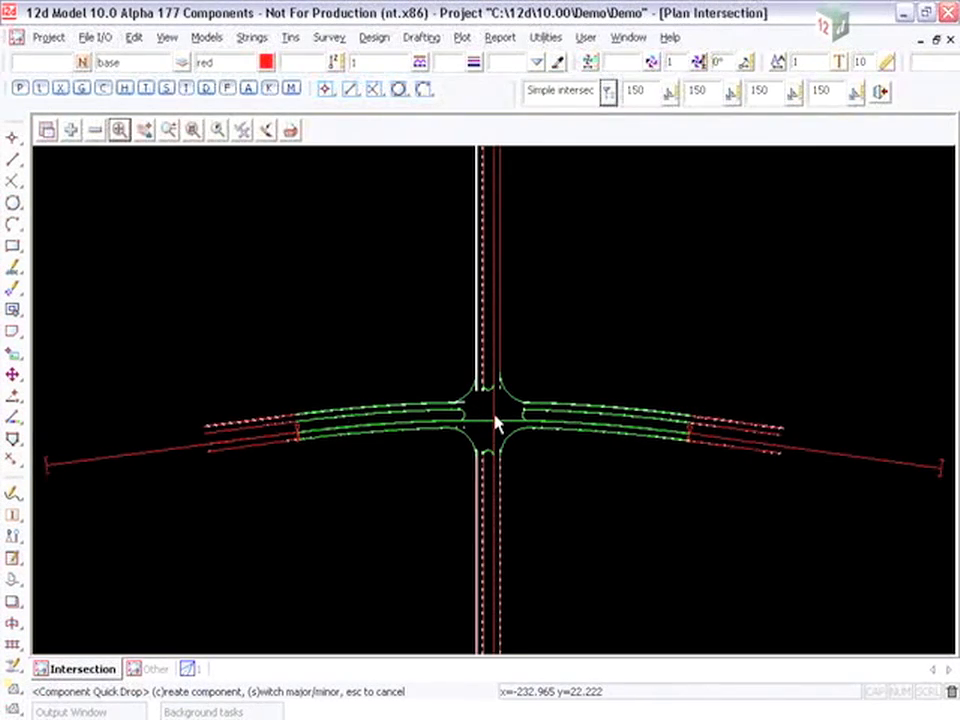
pyautogui.press('c')
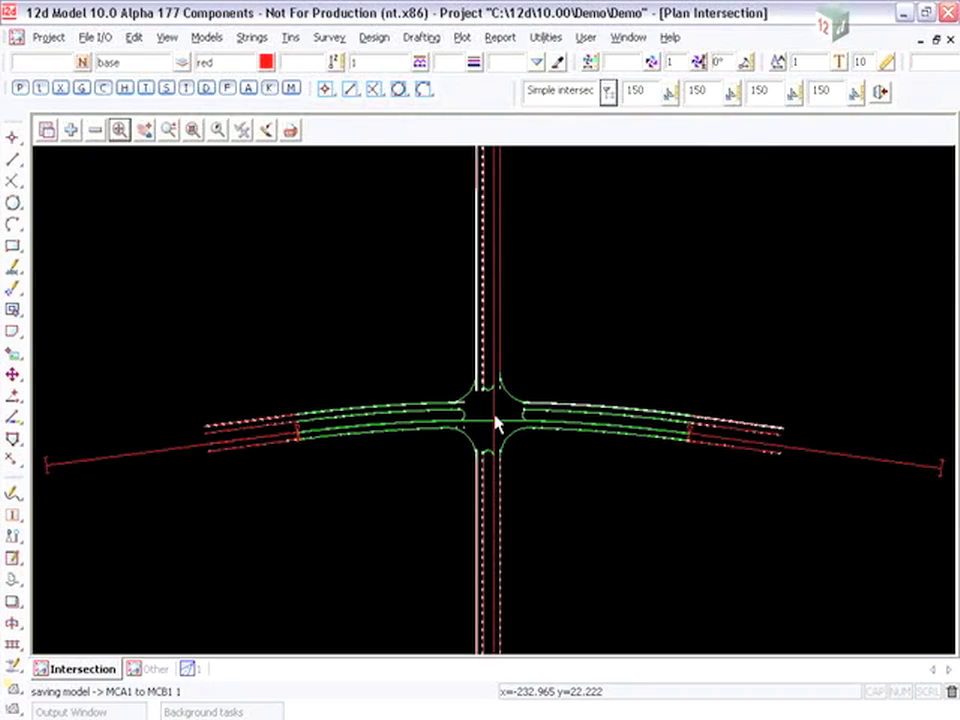
# - Add the road and intersection models to the perspective view to show the new intersection in 3D
pyautogui.click(186, 669)
pyautogui.click(73, 130)
pyautogui.click(124, 207)
pyautogui.click(146, 300)
pyautogui.scroll(-1, 522, 371)
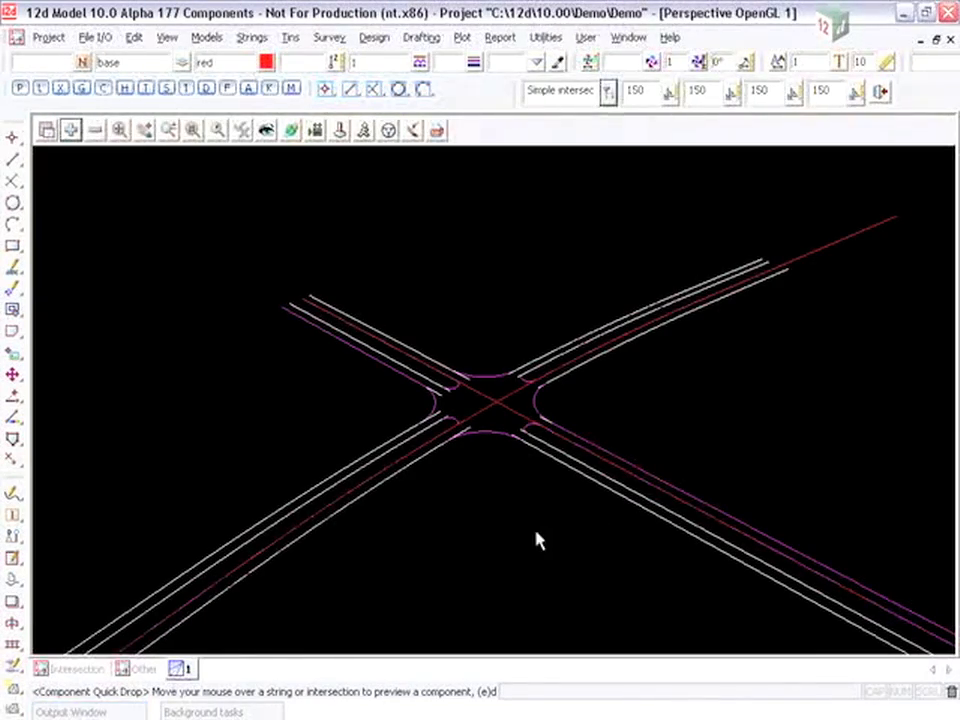
# - In the Intersection plan view, open the placed intersection's definition for editing, accepting its detachment from the library component
pyautogui.click(68, 670)
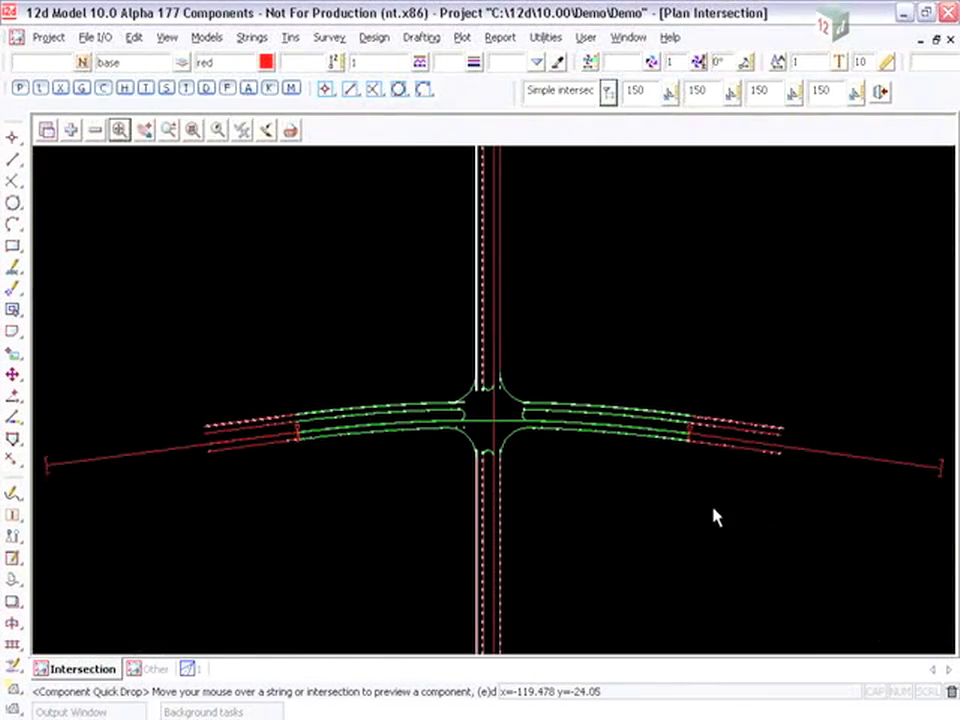
pyautogui.press('e')
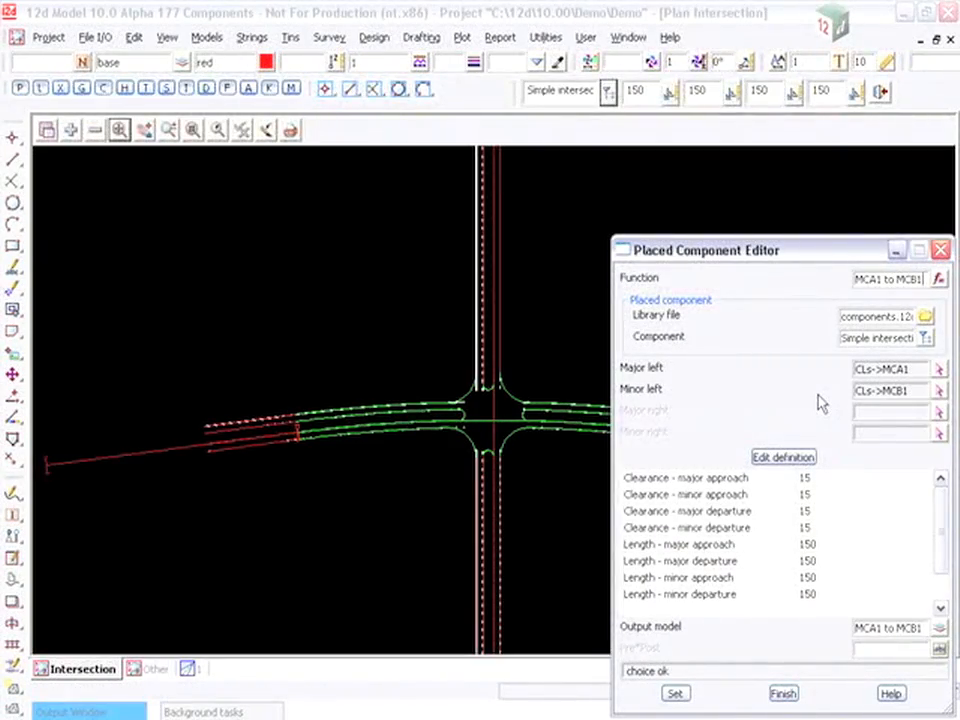
pyautogui.click(772, 460)
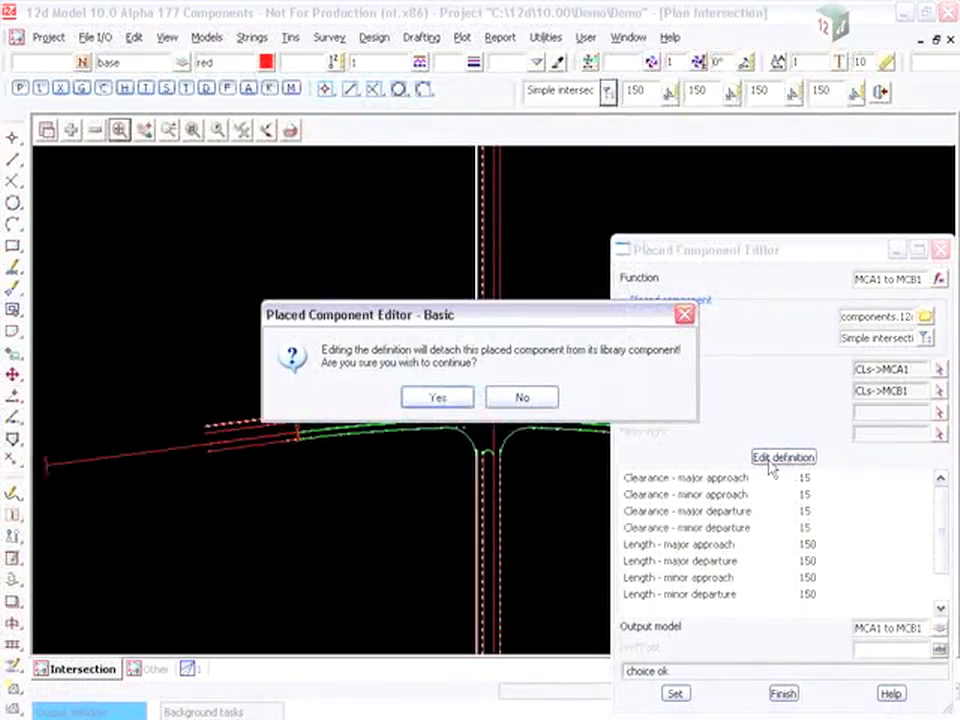
pyautogui.click(467, 401)
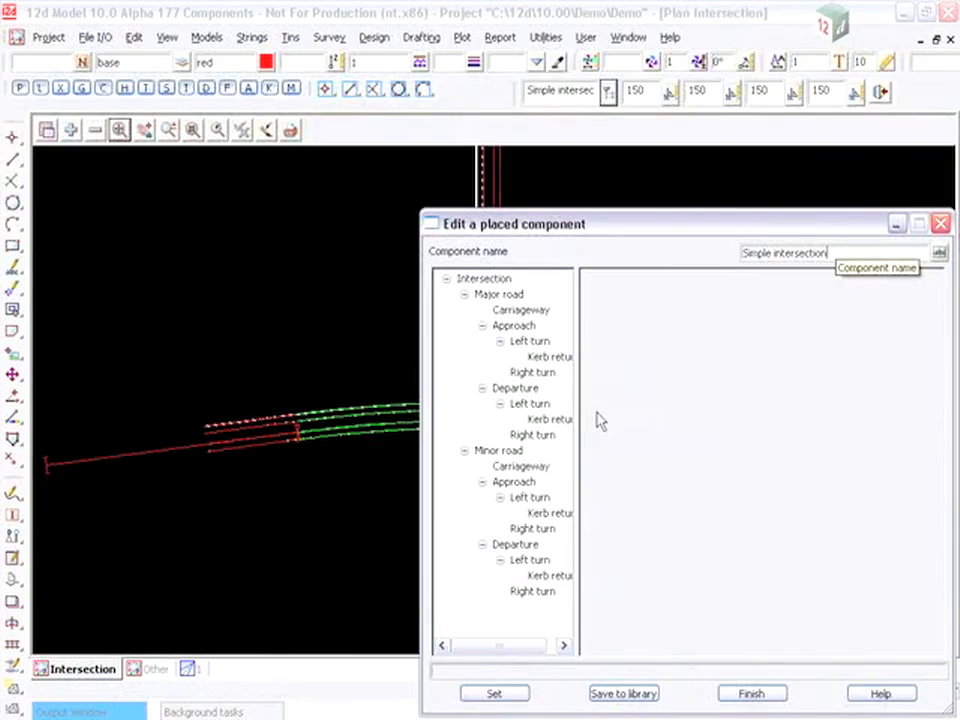
pyautogui.moveTo(577, 402); pyautogui.dragTo(591, 408)
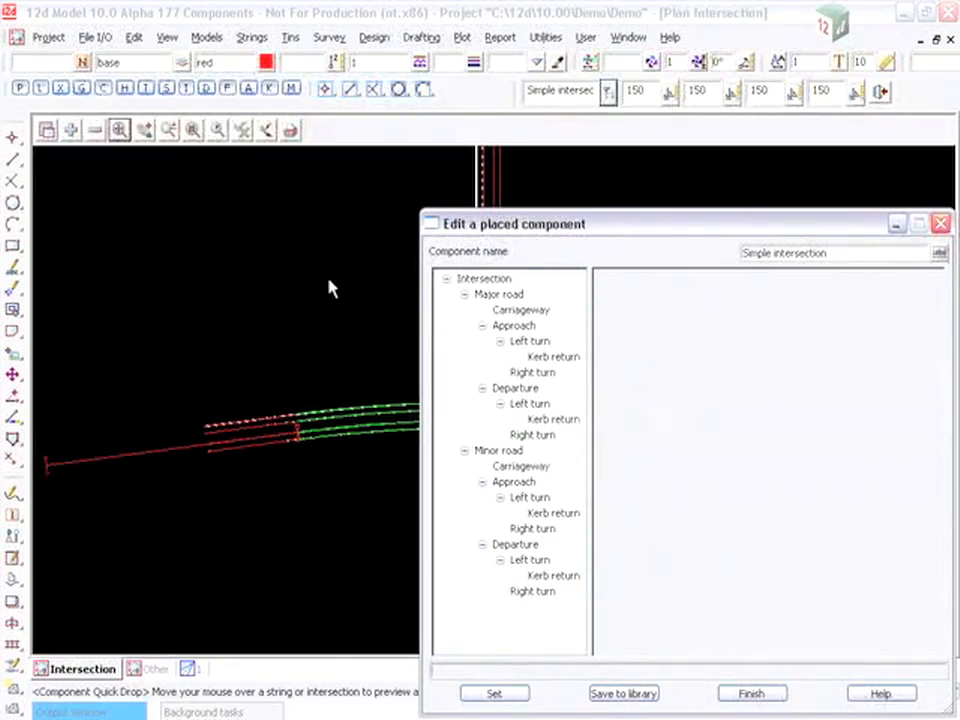
# - Set the number of lanes on the left side of the major road's carriageway to 2
pyautogui.click(144, 130)
pyautogui.click(467, 317)
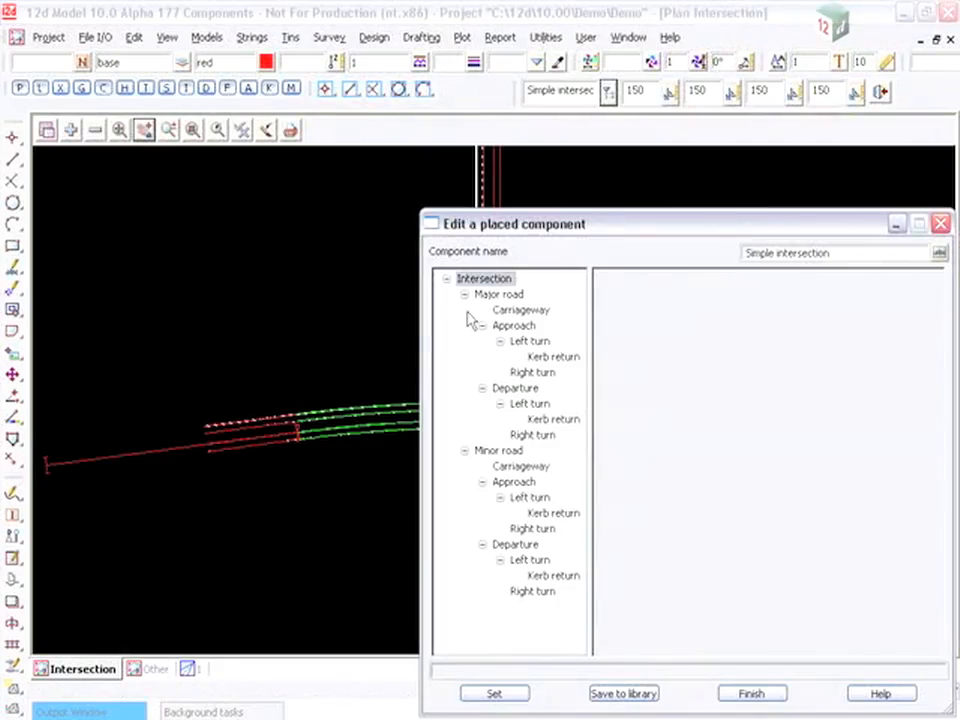
pyautogui.click(353, 322)
pyautogui.click(195, 321)
pyautogui.click(520, 310)
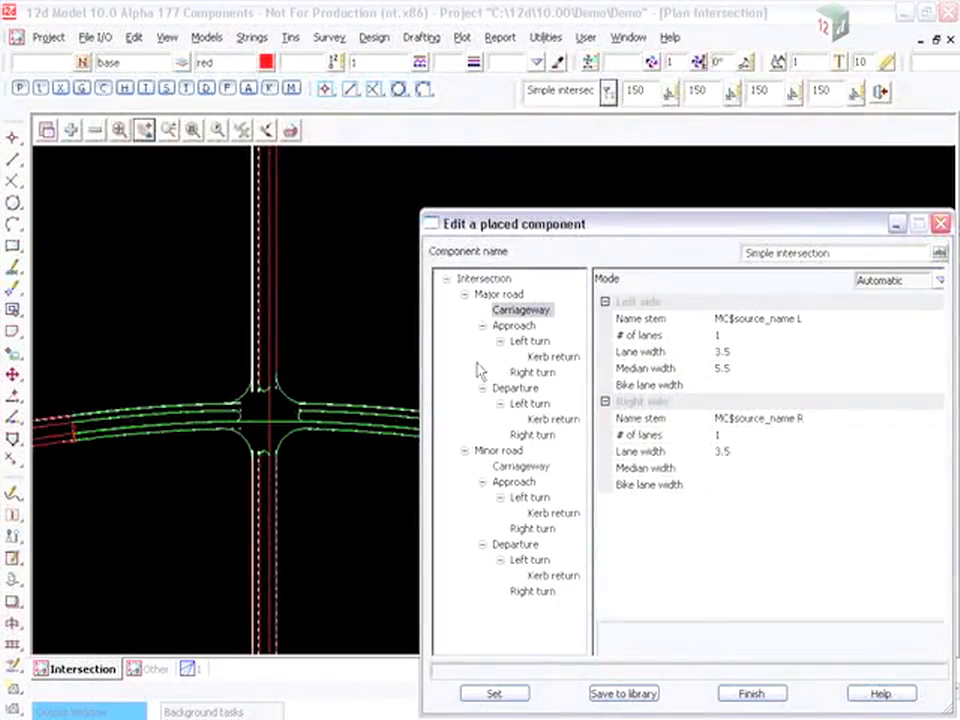
pyautogui.click(872, 335)
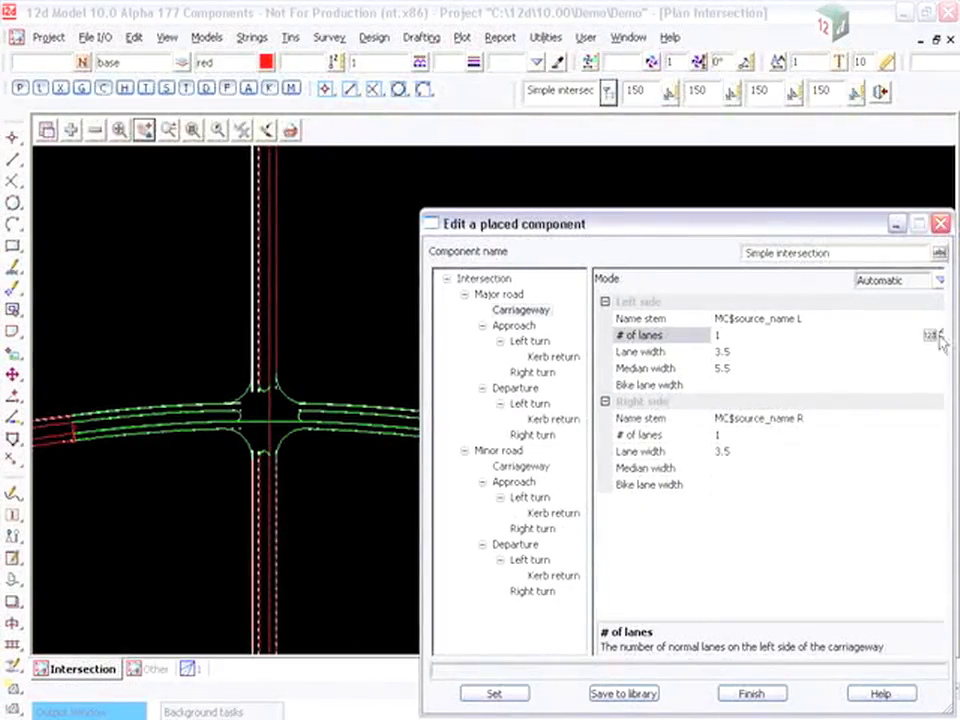
pyautogui.moveTo(808, 225); pyautogui.dragTo(793, 218)
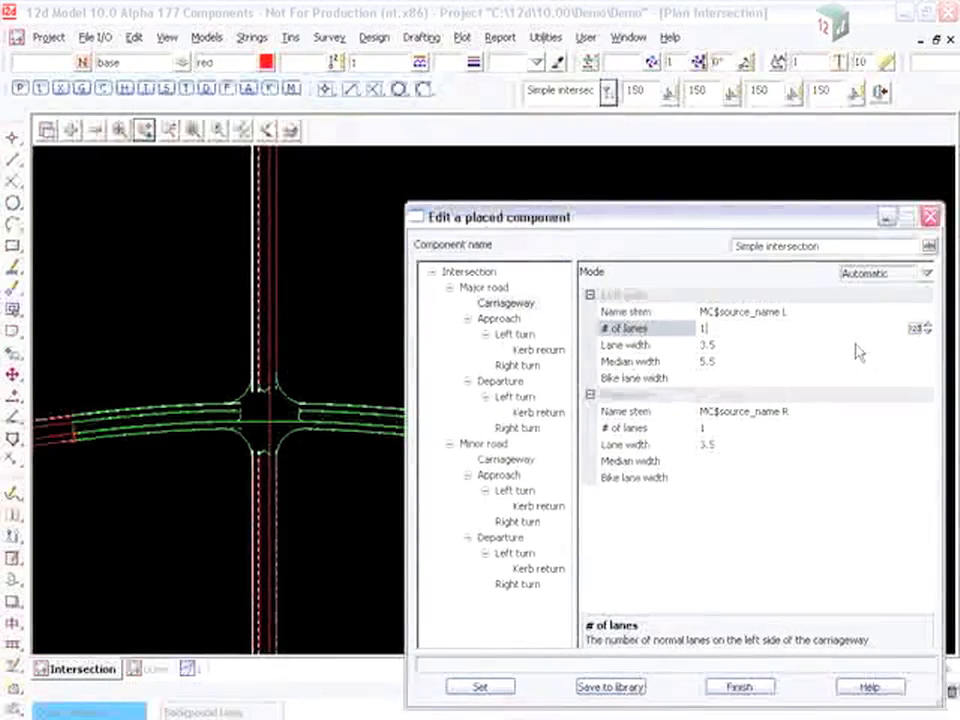
pyautogui.click(928, 326)
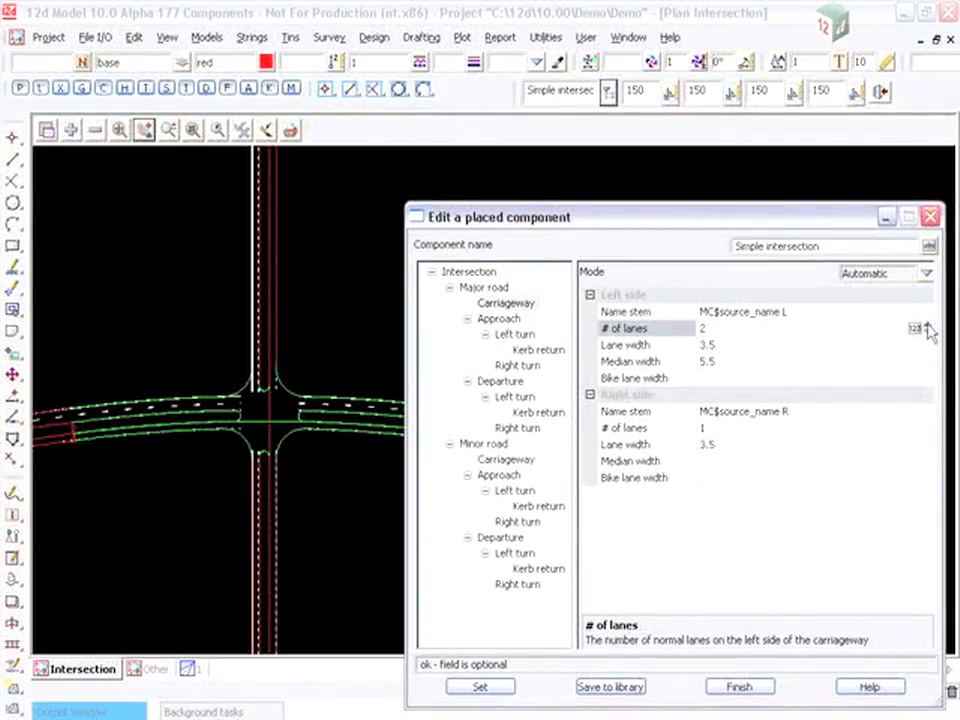
pyautogui.click(928, 326)
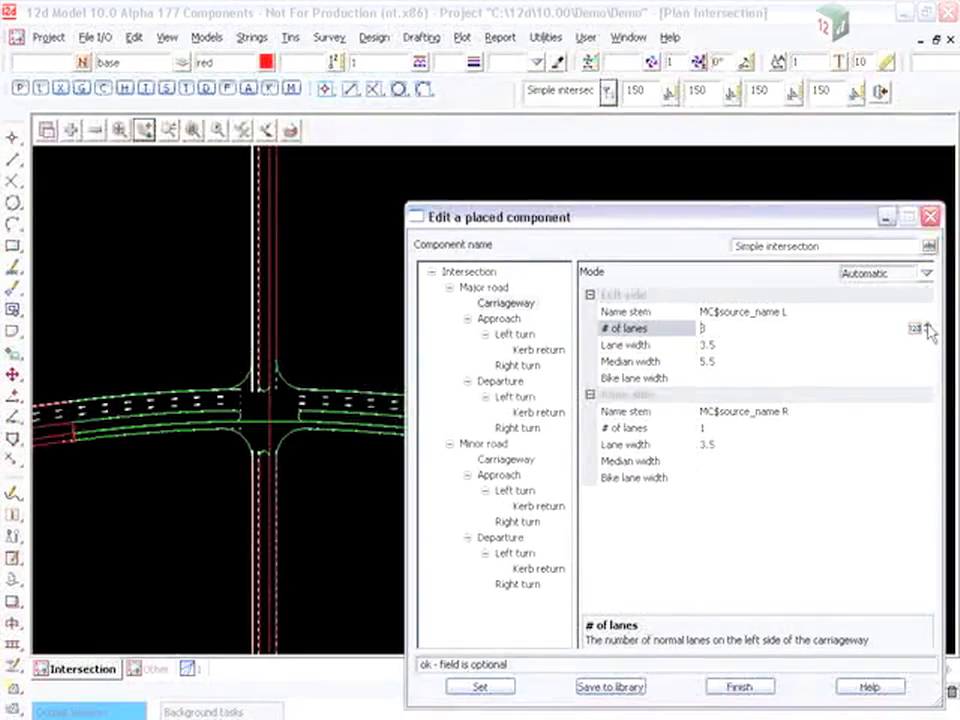
pyautogui.click(928, 331)
# - Set the right side of the major road's carriageway to 2 lanes with a lane width of 3
pyautogui.click(854, 427)
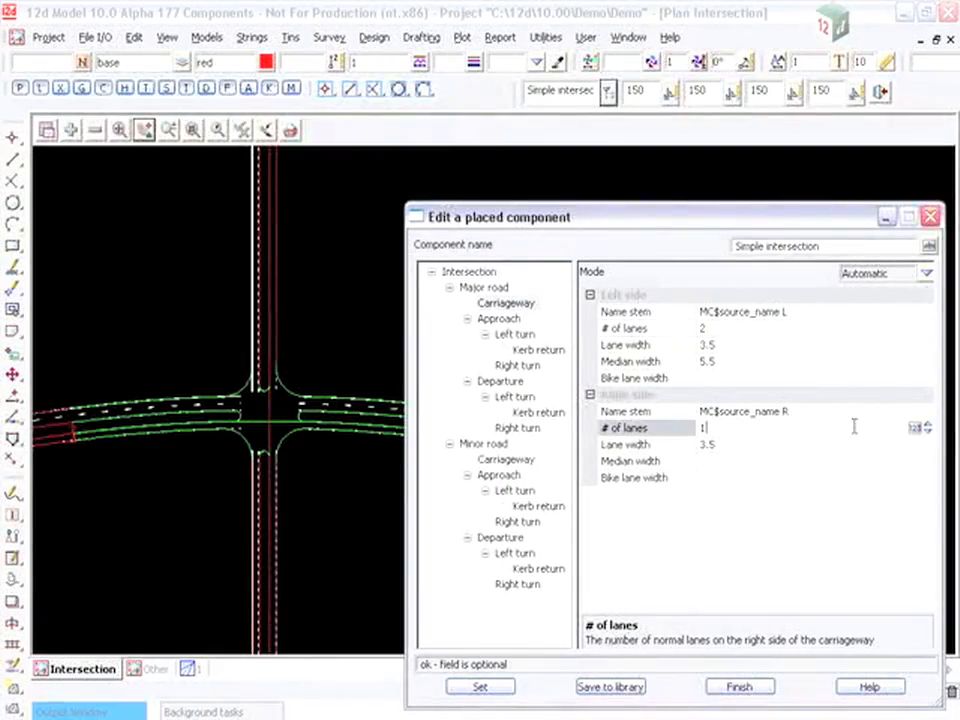
pyautogui.click(928, 424)
pyautogui.press('Tab')
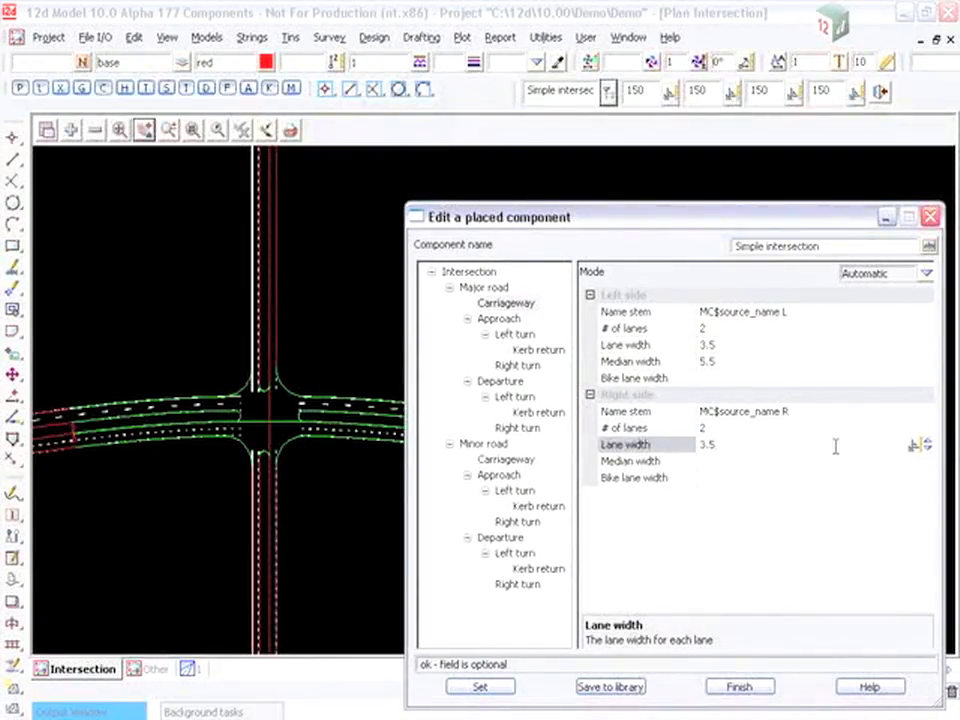
pyautogui.write('3')
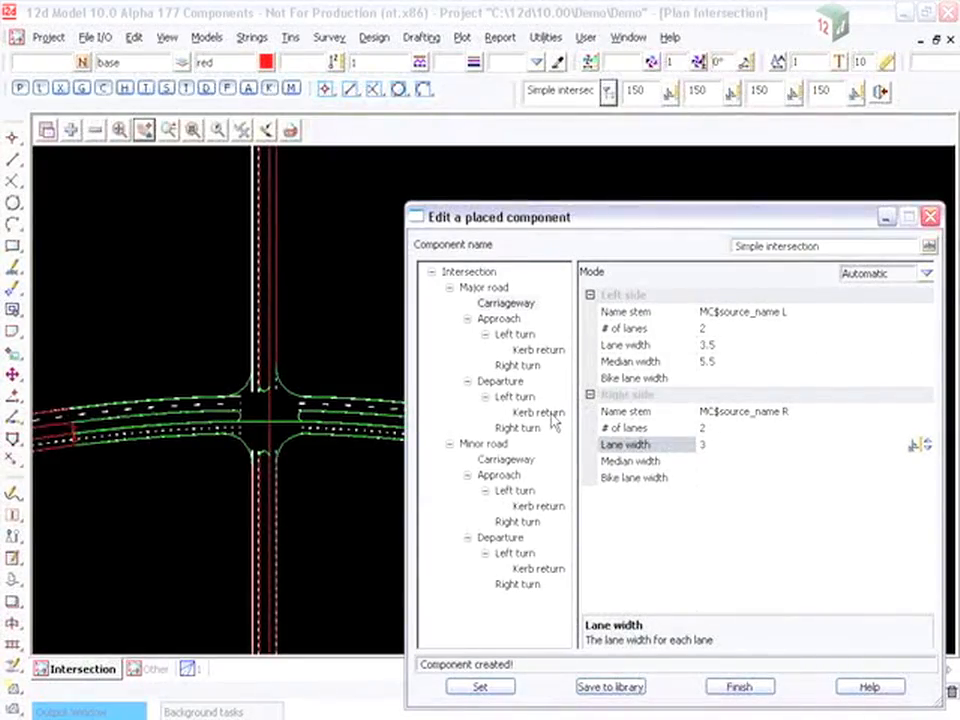
# - Change the turn type of the major road approach's left turn to Free
pyautogui.click(514, 334)
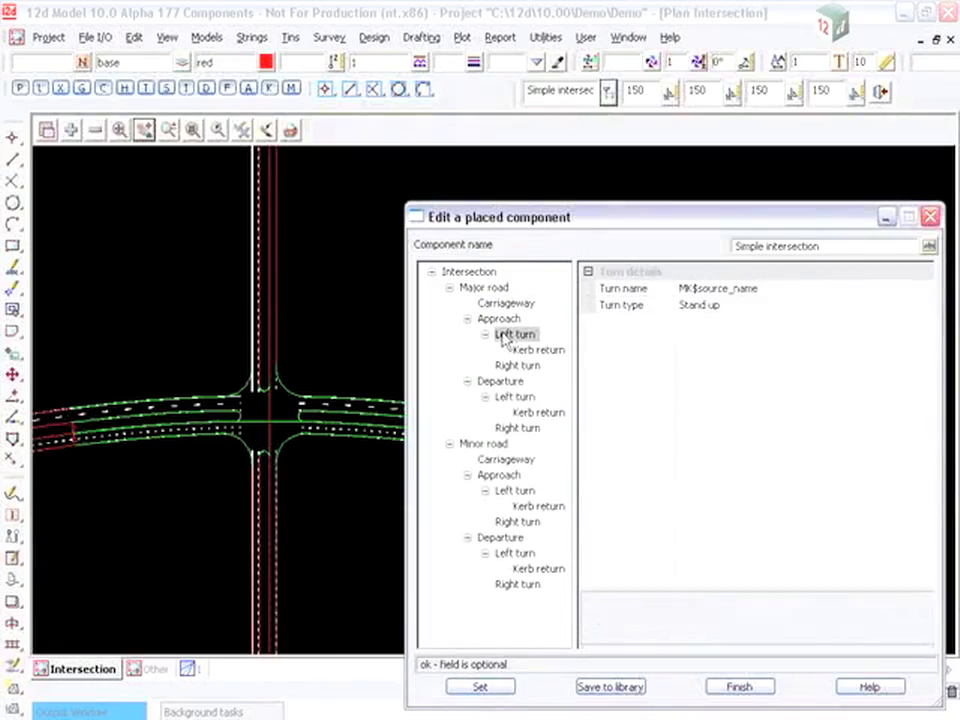
pyautogui.click(918, 306)
pyautogui.click(929, 307)
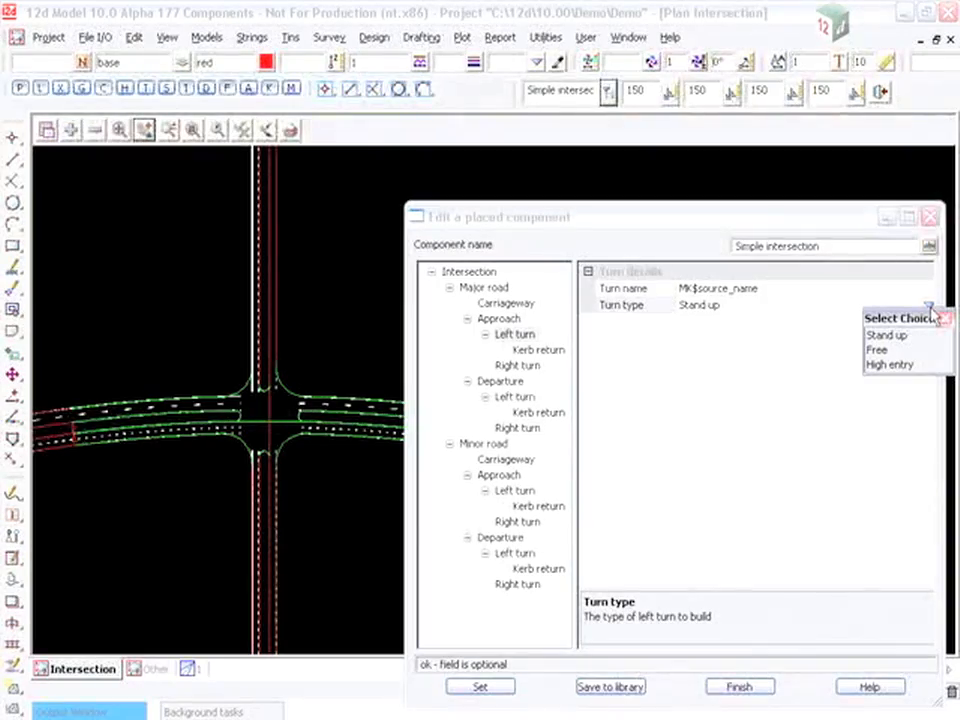
pyautogui.click(877, 350)
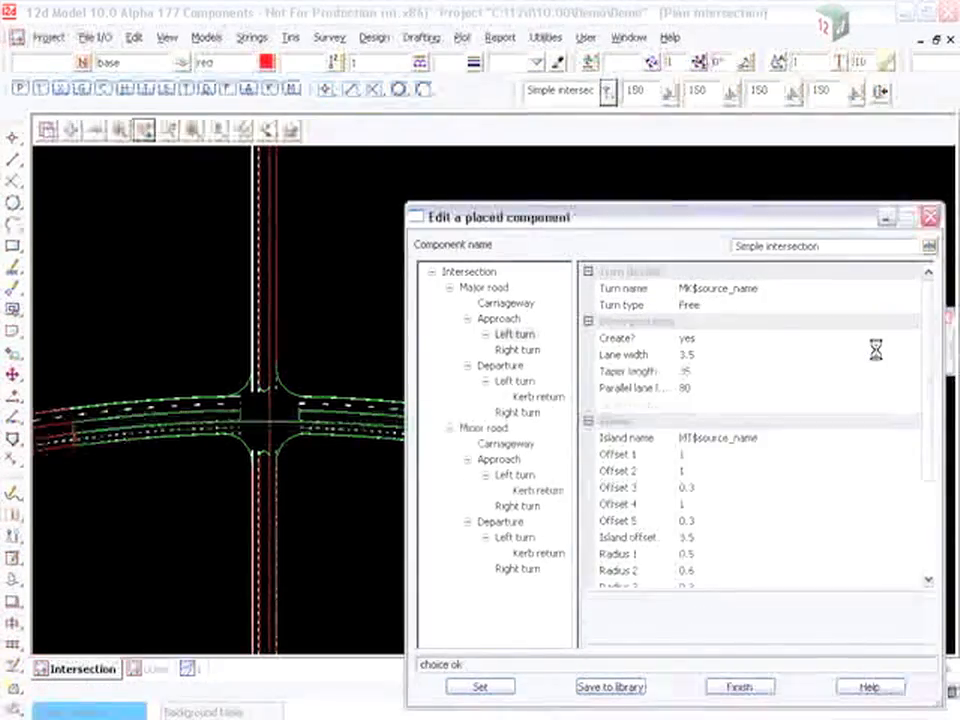
# - Turn off the diverging lane for the major approach left turn and set Dedicated turn lane to yes
pyautogui.click(98, 403)
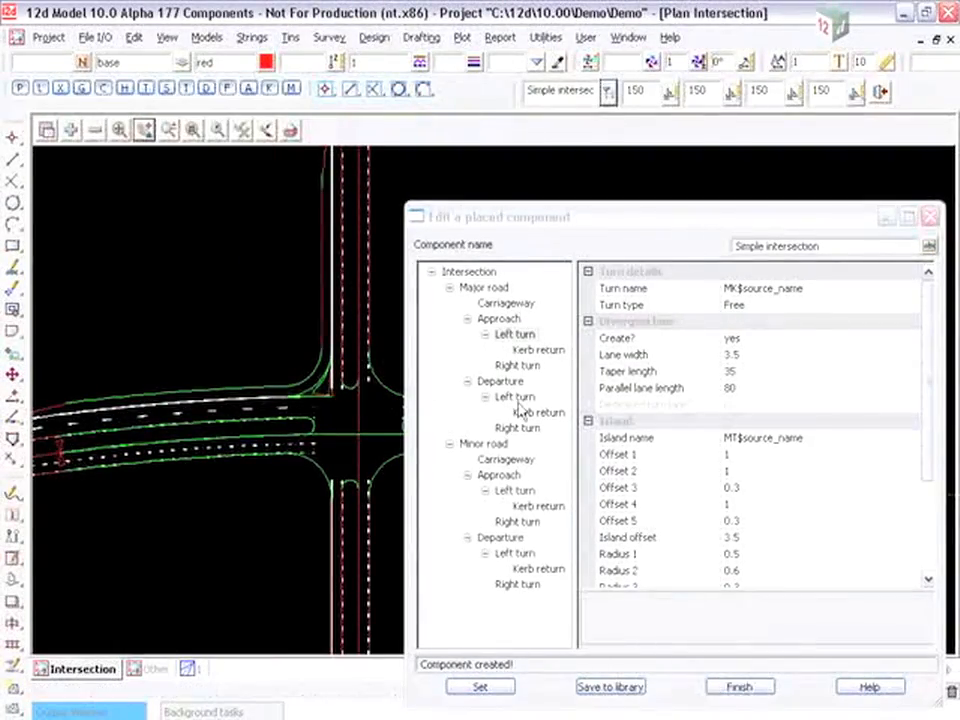
pyautogui.click(878, 340)
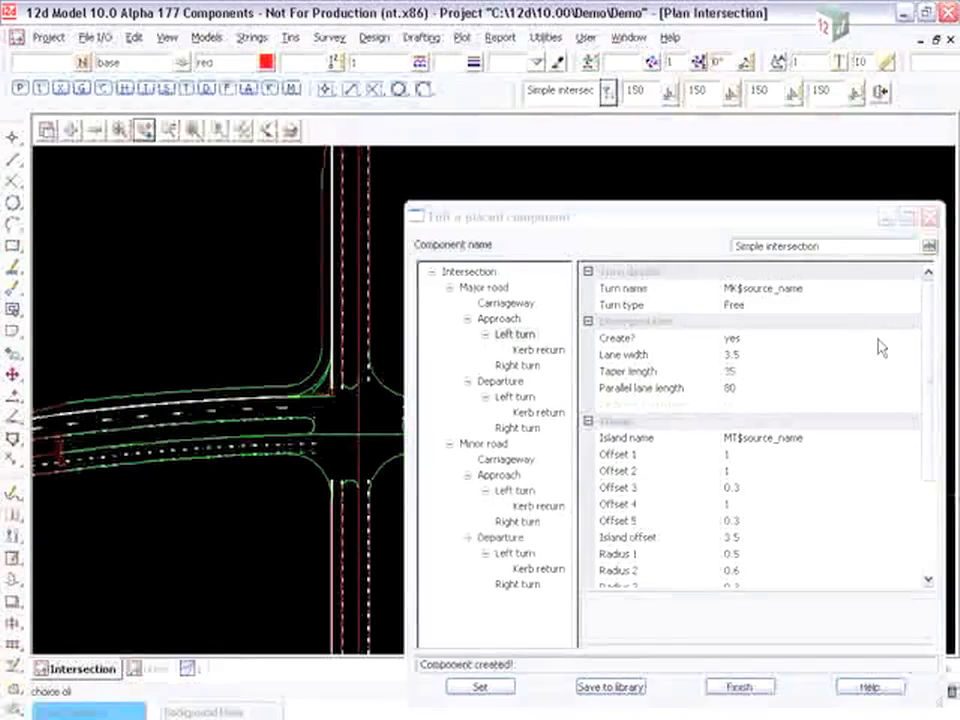
pyautogui.click(913, 339)
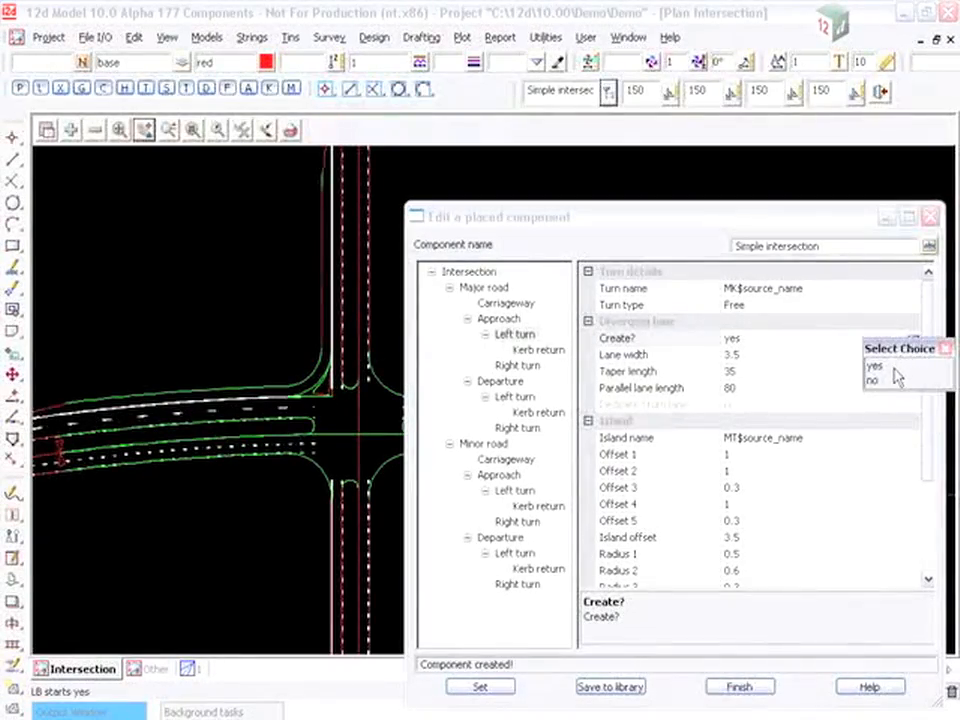
pyautogui.click(891, 377)
pyautogui.click(829, 405)
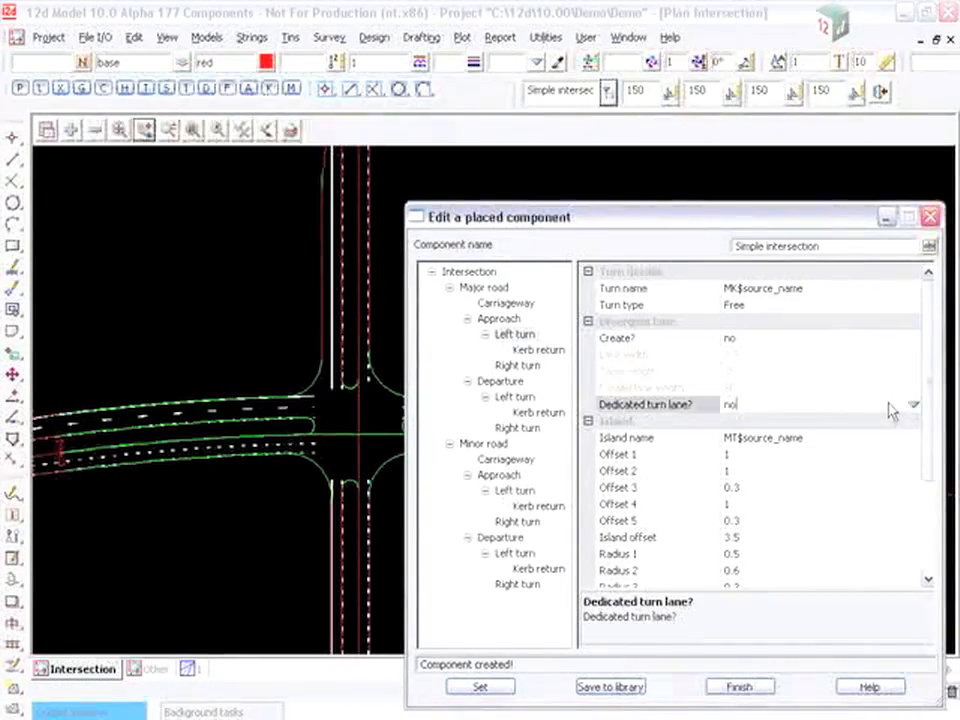
pyautogui.click(914, 406)
pyautogui.click(907, 434)
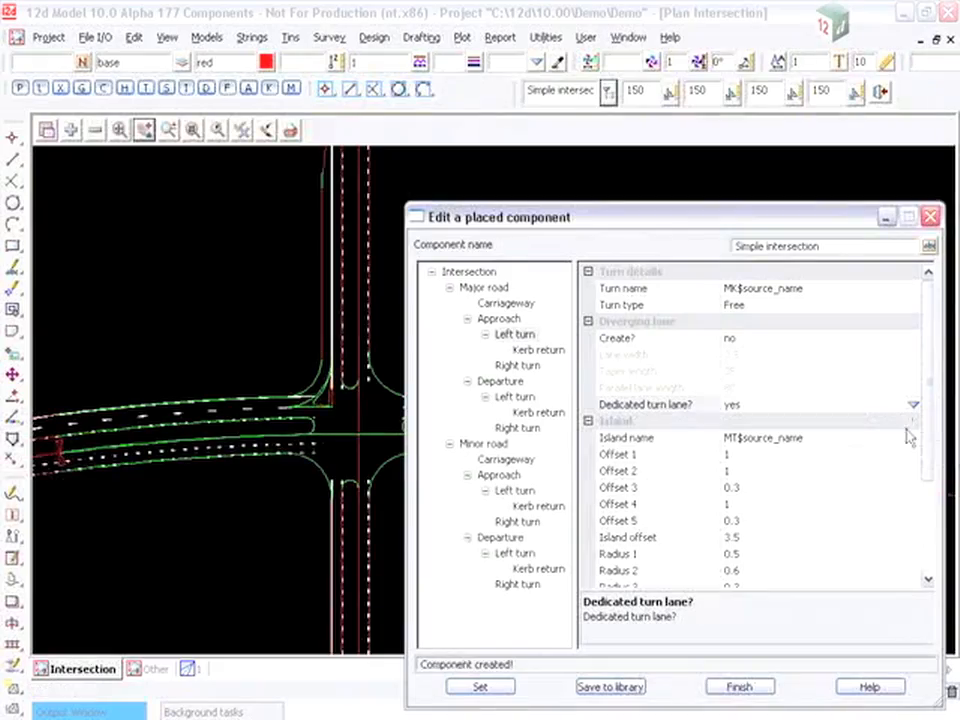
# - Set Offset 1 of the major approach left turn's traffic island to 1.5
pyautogui.moveTo(928, 461); pyautogui.dragTo(922, 380)
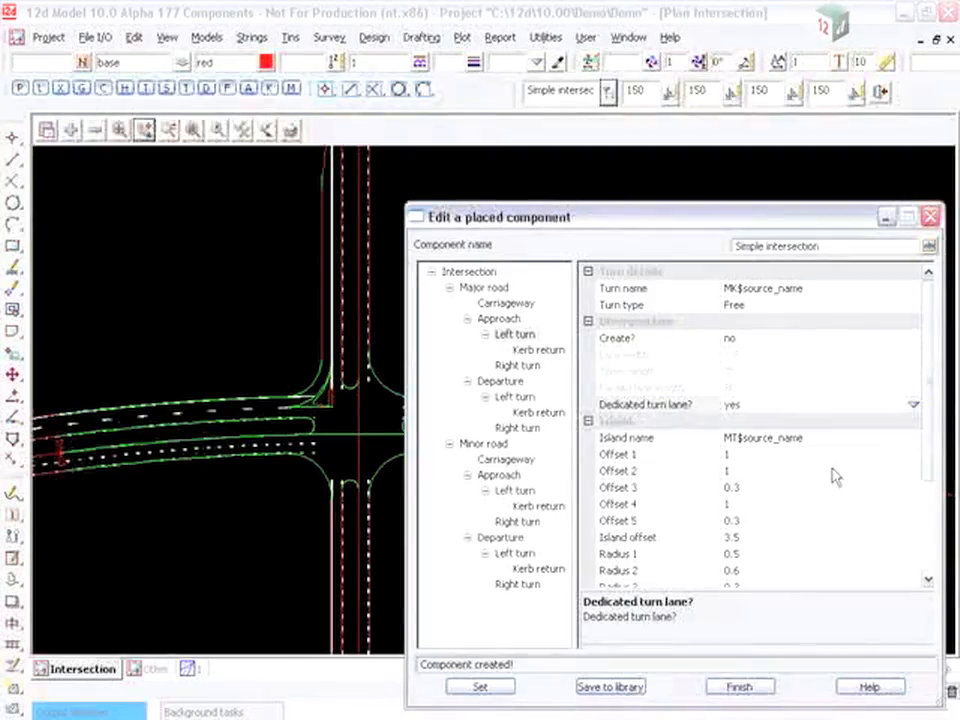
pyautogui.click(332, 403)
pyautogui.scroll(2, 321, 410)
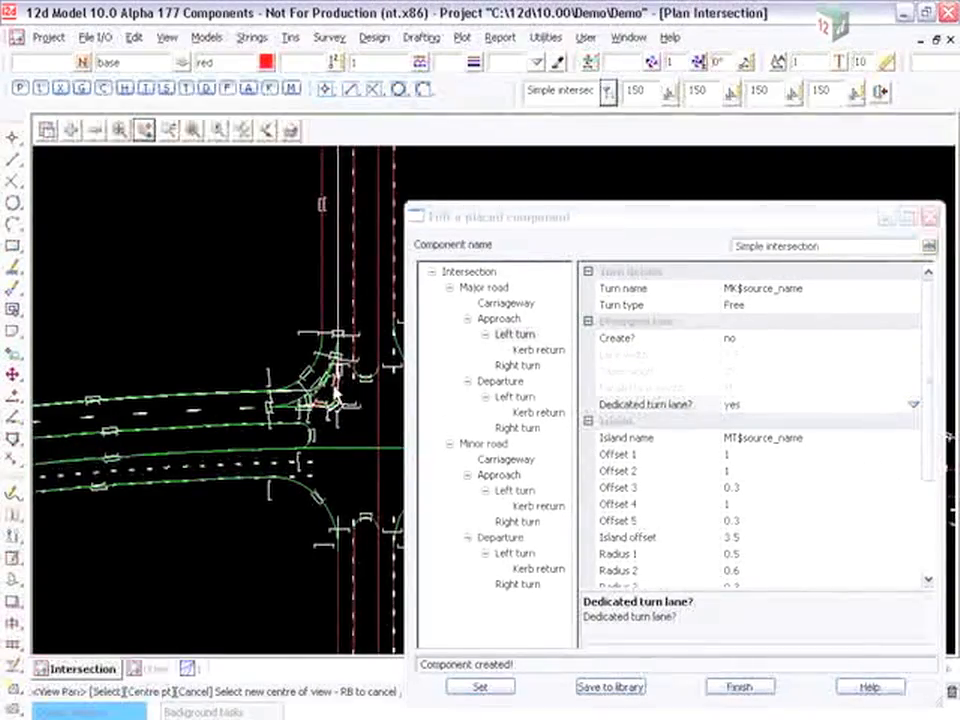
pyautogui.scroll(2, 332, 391)
pyautogui.scroll(-3, 343, 405)
pyautogui.click(784, 454)
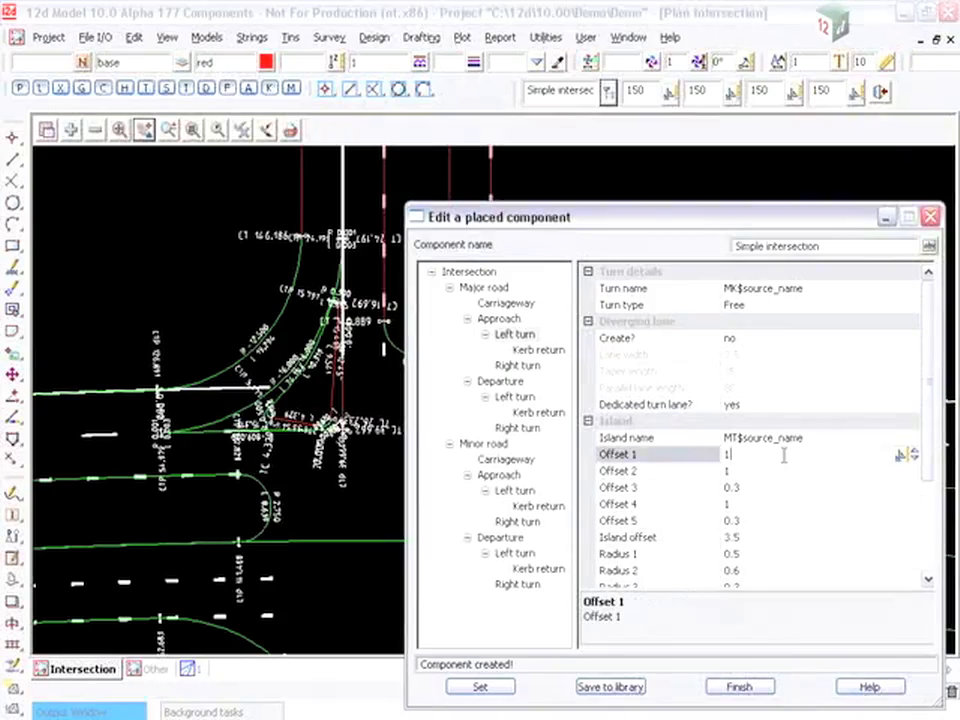
pyautogui.click(915, 451)
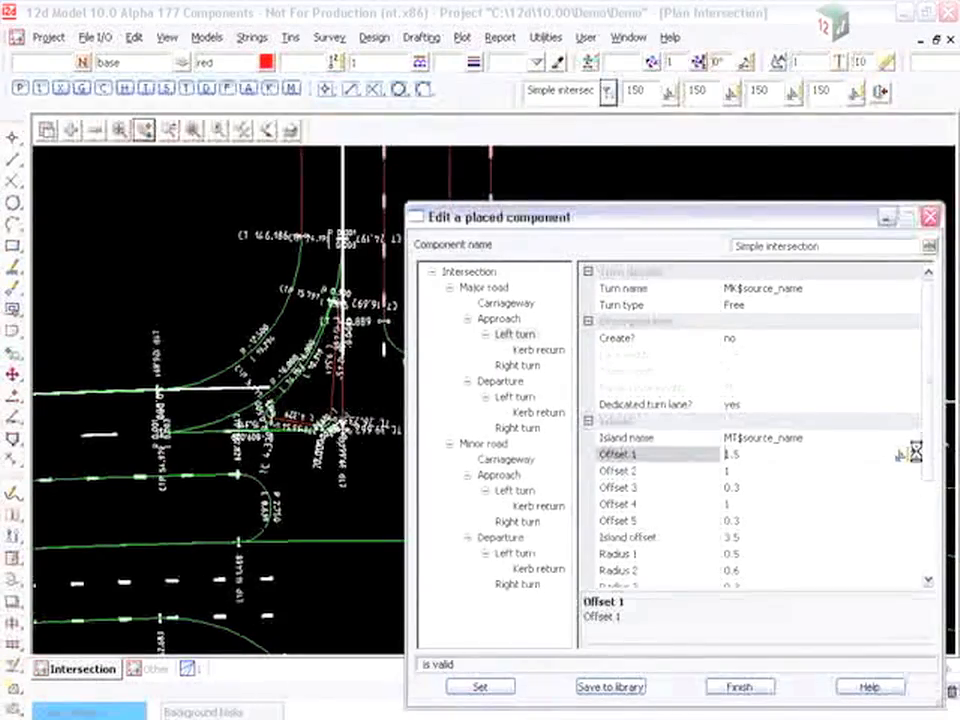
# - Set Offset 1 of the major approach left turn's island to 2 and check the type options of its kerb return
pyautogui.click(914, 451)
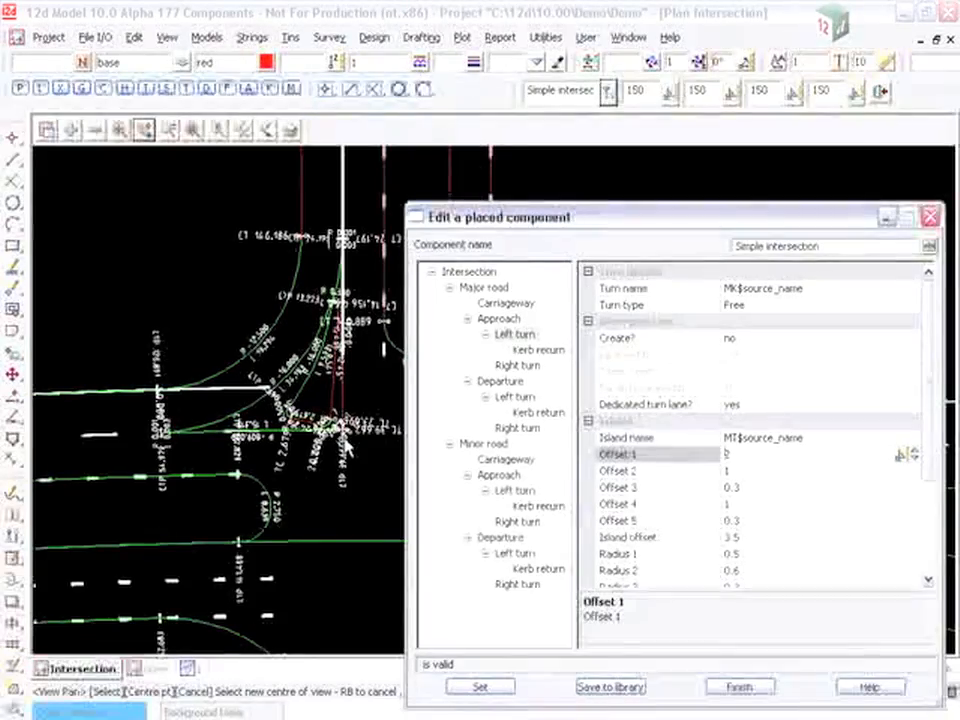
pyautogui.click(553, 351)
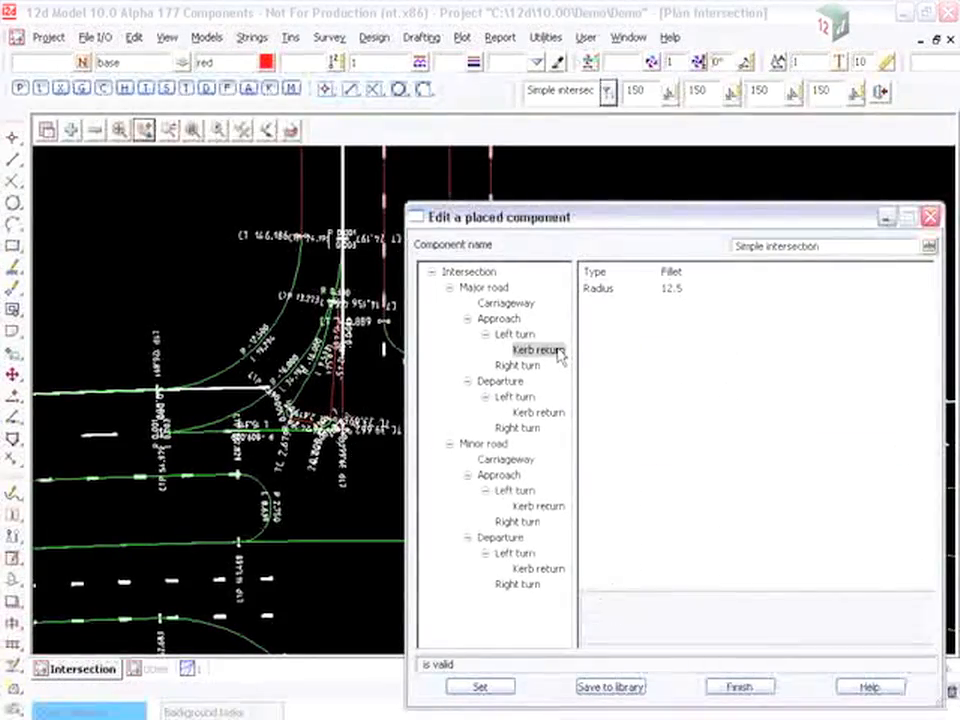
pyautogui.click(916, 273)
pyautogui.click(930, 272)
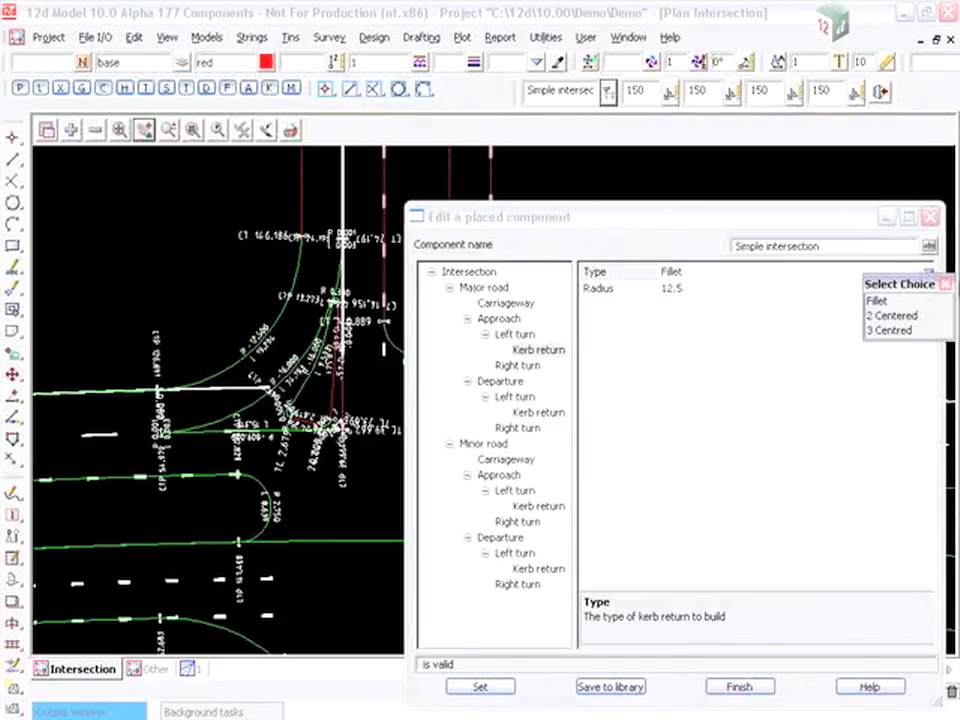
pyautogui.click(945, 285)
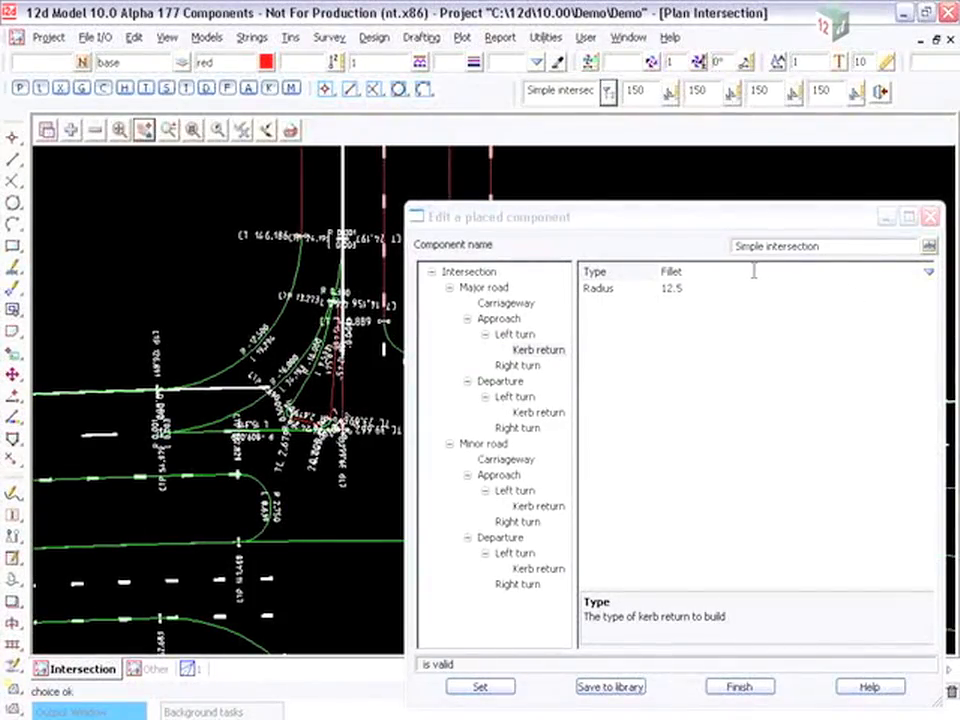
# - Create a right turn lane on the major road approach, named "right turn", with a parallel length of 20
pyautogui.click(142, 130)
pyautogui.scroll(-3, 180, 405)
pyautogui.click(173, 386)
pyautogui.click(251, 391)
pyautogui.click(517, 365)
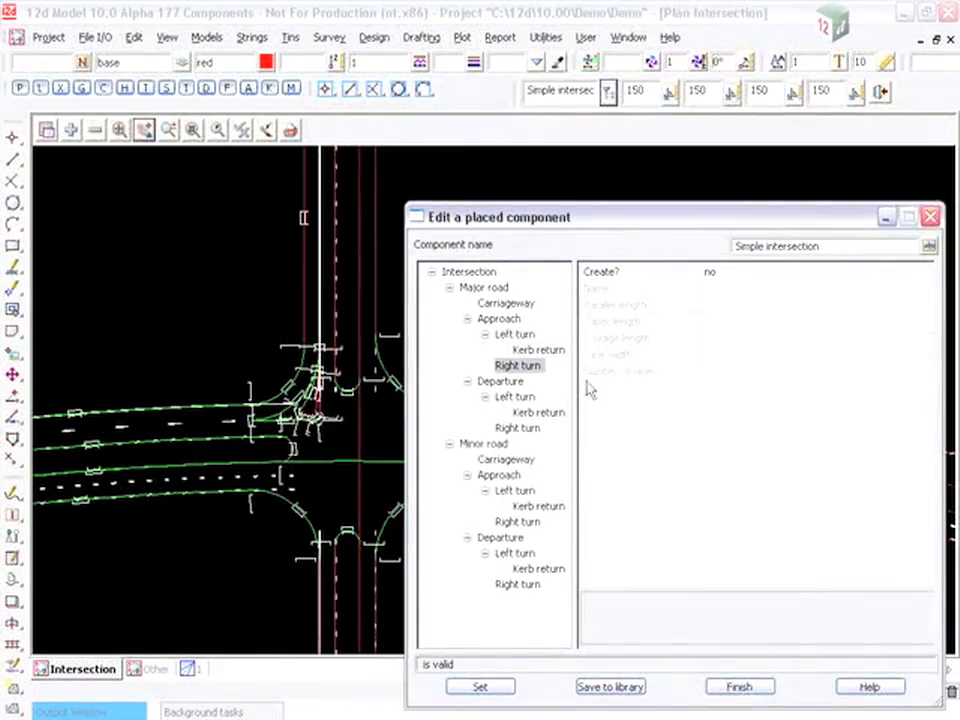
pyautogui.click(928, 272)
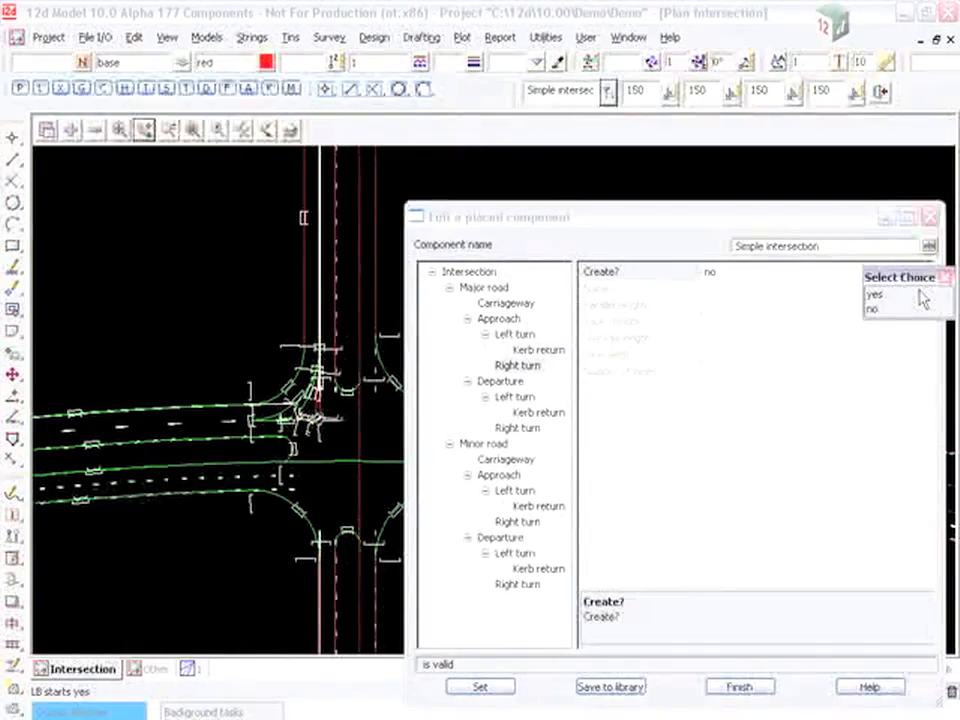
pyautogui.click(921, 295)
pyautogui.write('right turn')
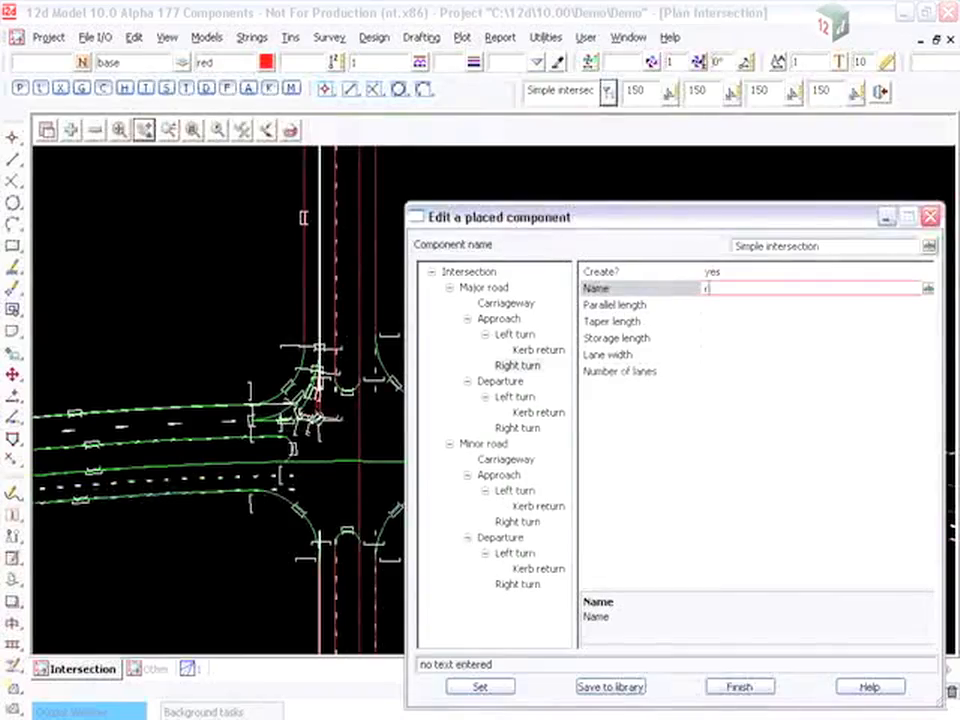
pyautogui.click(831, 304)
pyautogui.write('20')
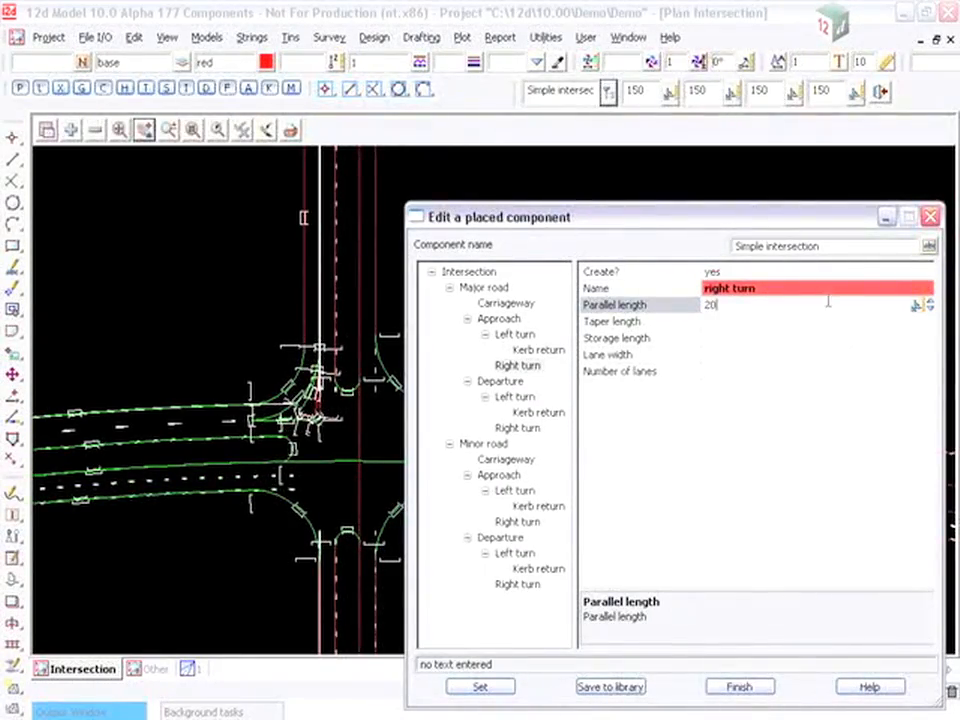
# - Give the major approach right turn a taper length of 35, storage length of 25, lane width of 3.5 and 1 lane
pyautogui.click(808, 320)
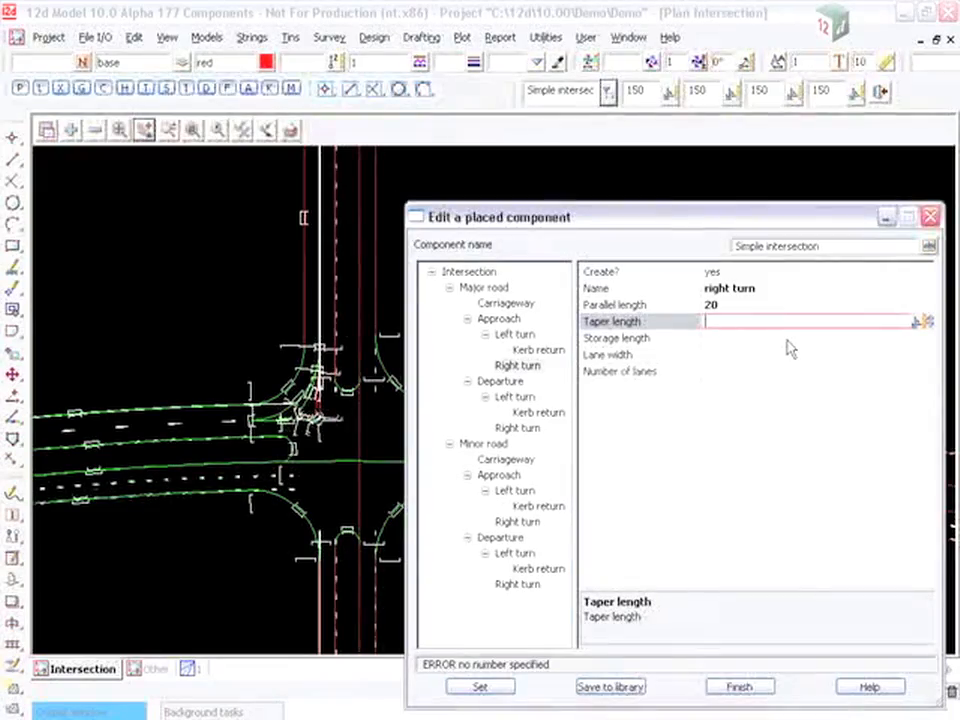
pyautogui.write('35')
pyautogui.click(787, 338)
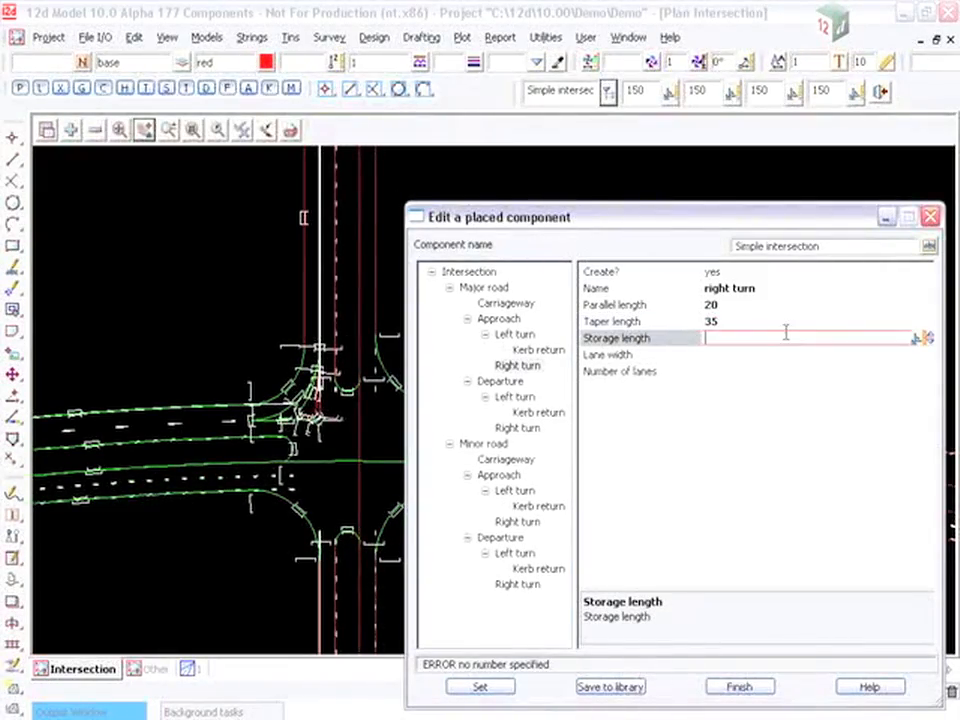
pyautogui.write('25')
pyautogui.press('Return')
pyautogui.write('3.5')
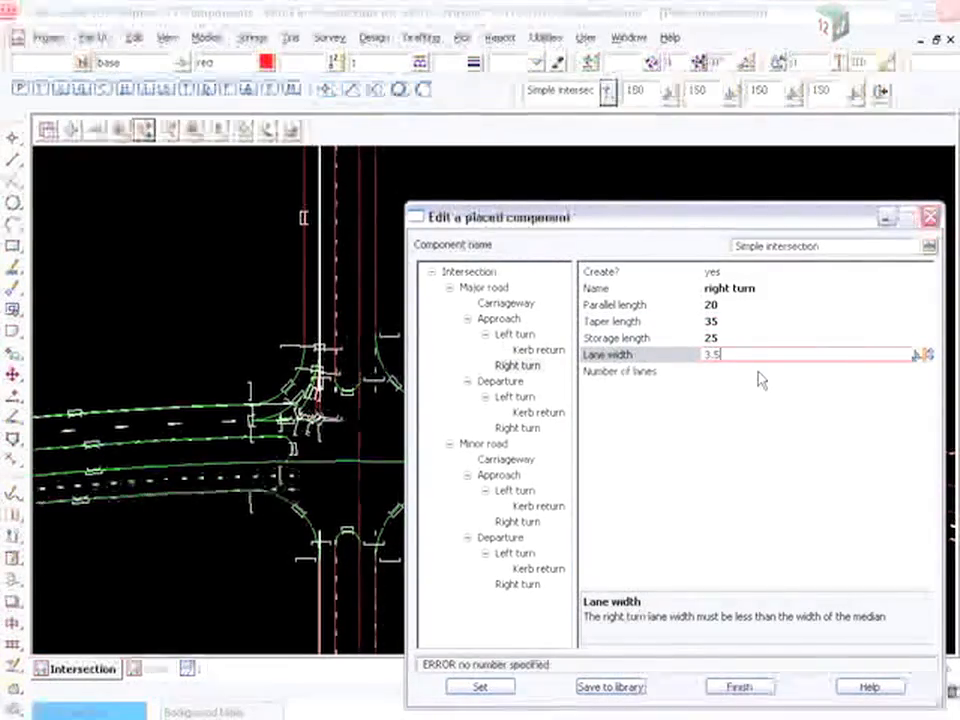
pyautogui.press('Return')
pyautogui.write('1')
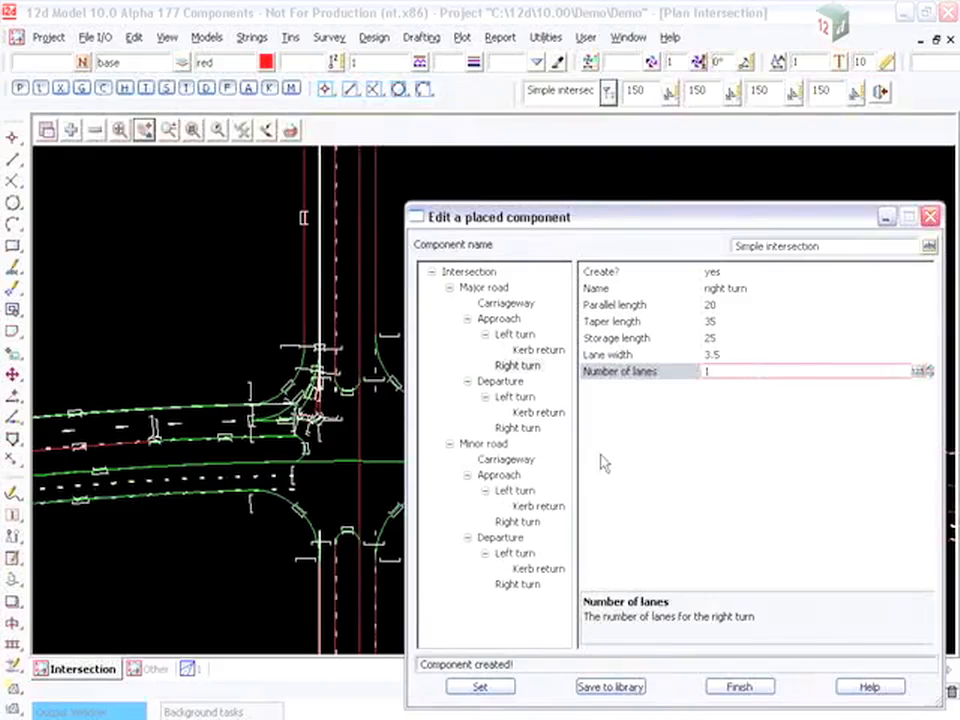
# - Try a taper length of 20 for the major approach right turn and inspect the taper in the plan view
pyautogui.click(138, 462)
pyautogui.scroll(2, 137, 456)
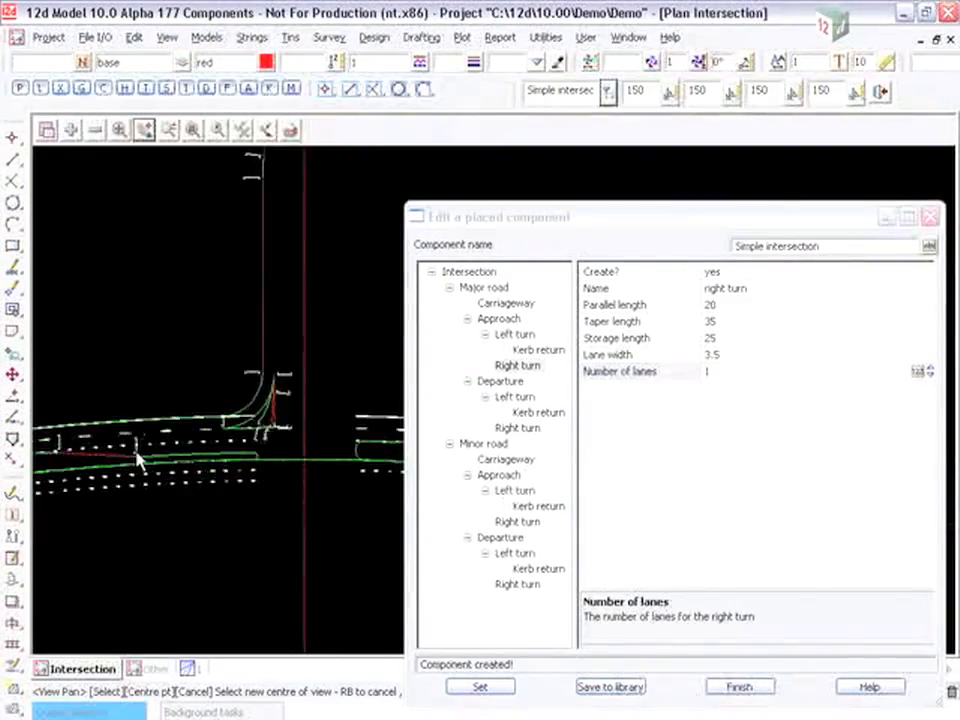
pyautogui.click(147, 132)
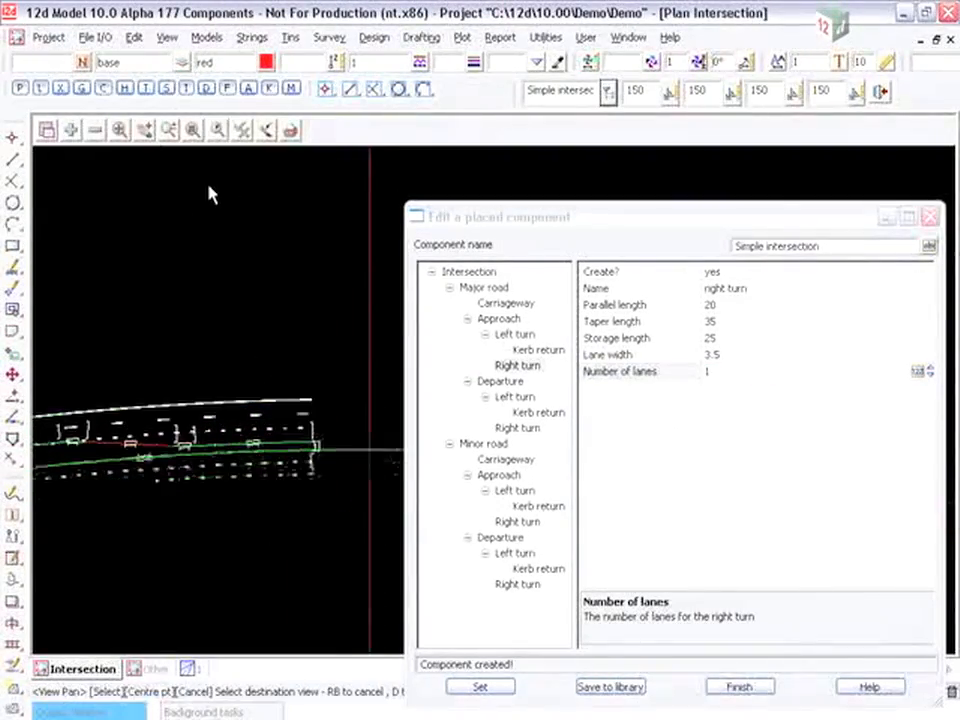
pyautogui.click(208, 186)
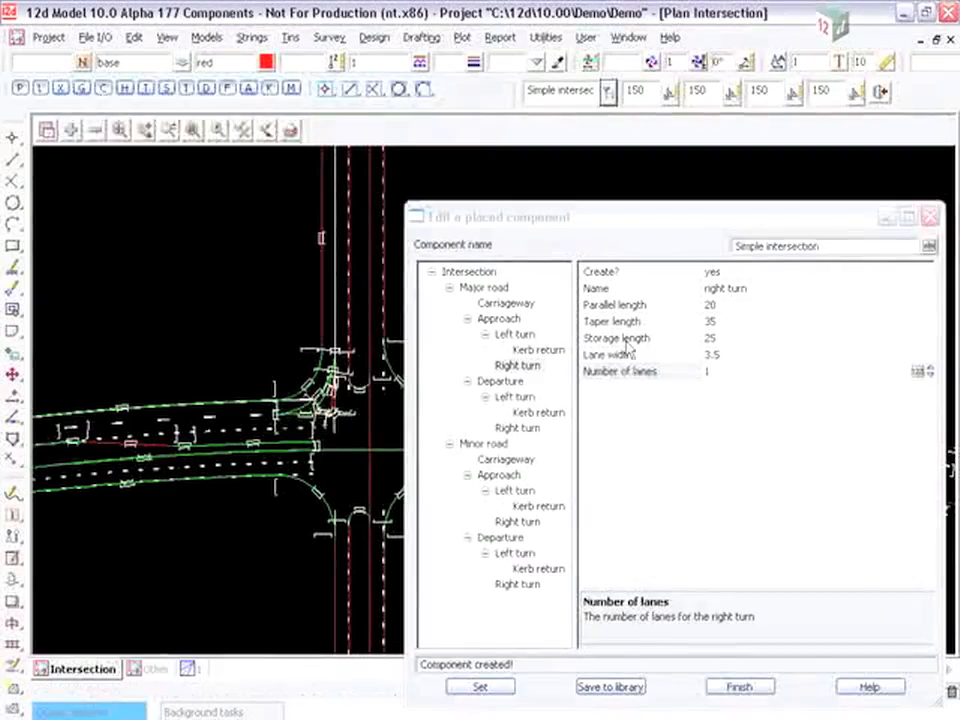
pyautogui.click(759, 319)
pyautogui.moveTo(759, 319); pyautogui.dragTo(684, 321)
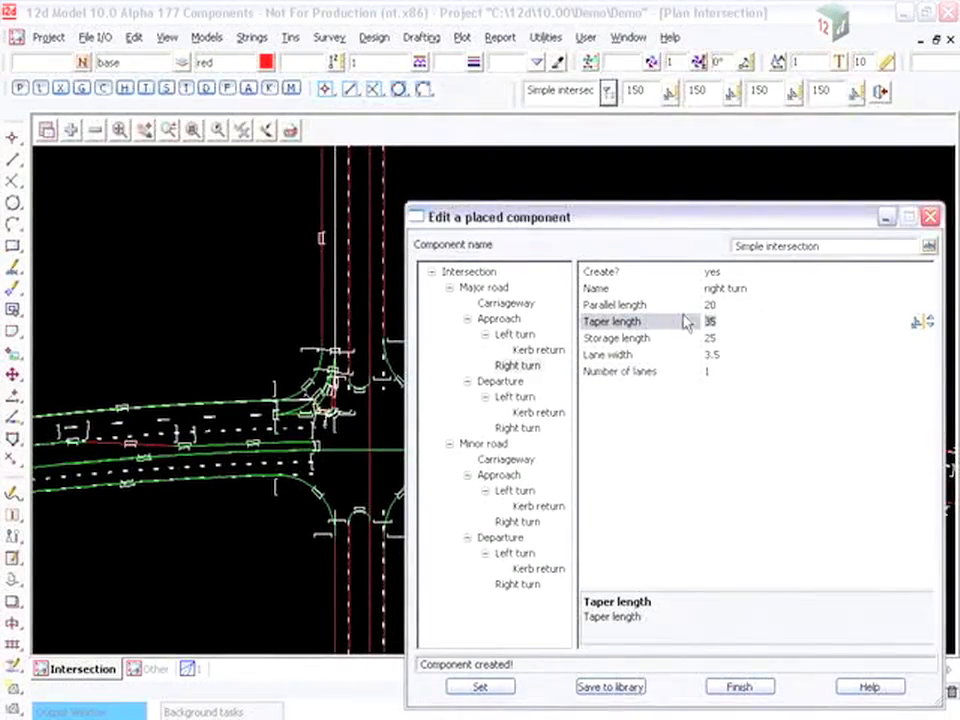
pyautogui.write('20')
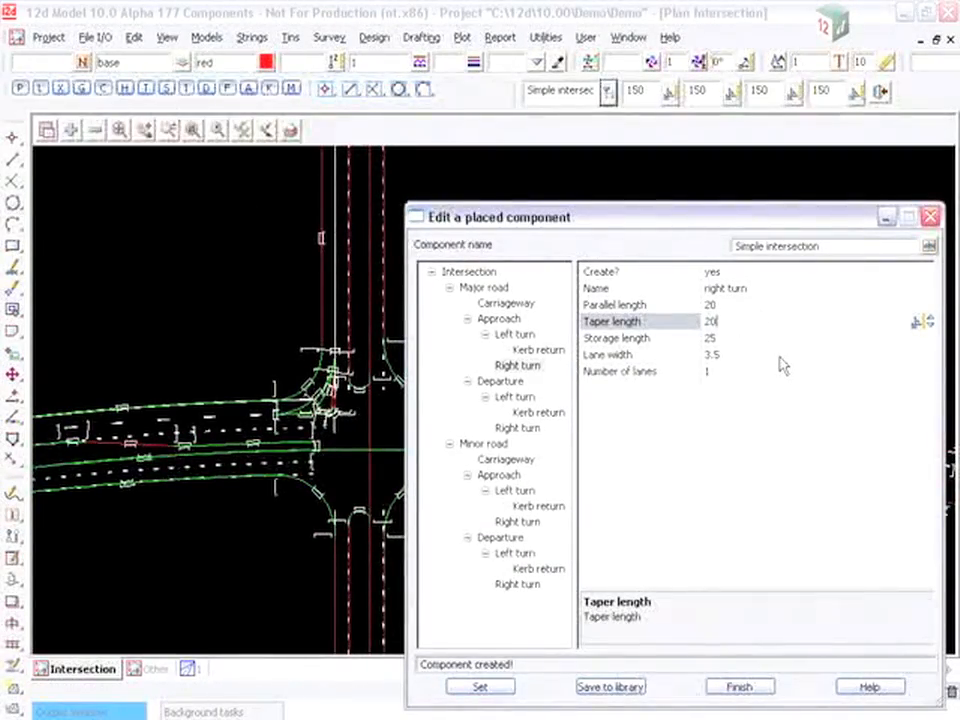
pyautogui.click(780, 340)
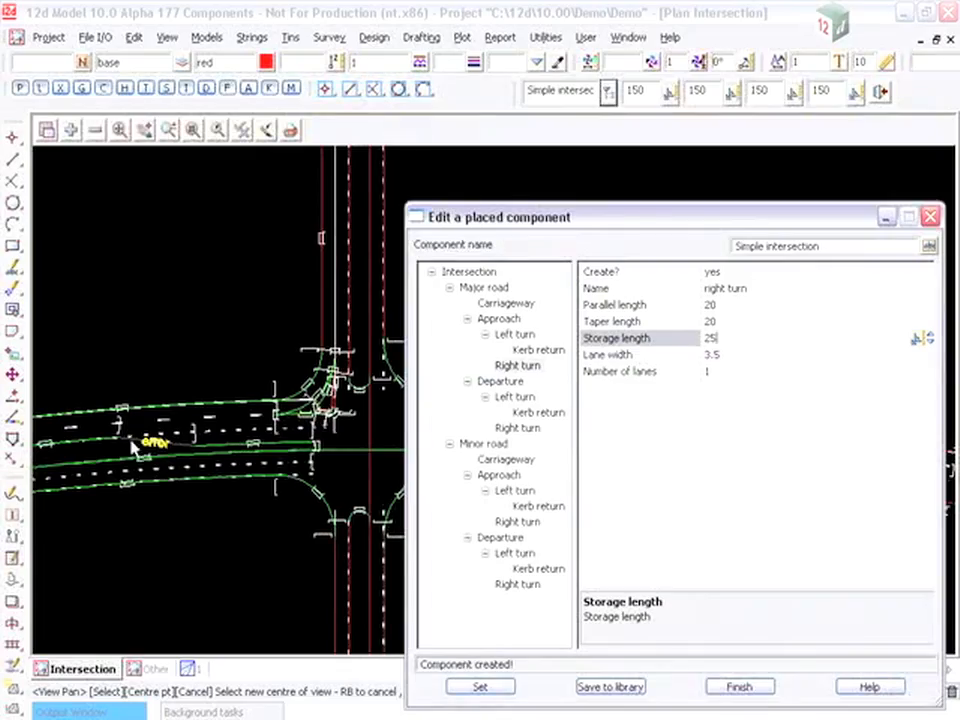
pyautogui.scroll(2, 150, 461)
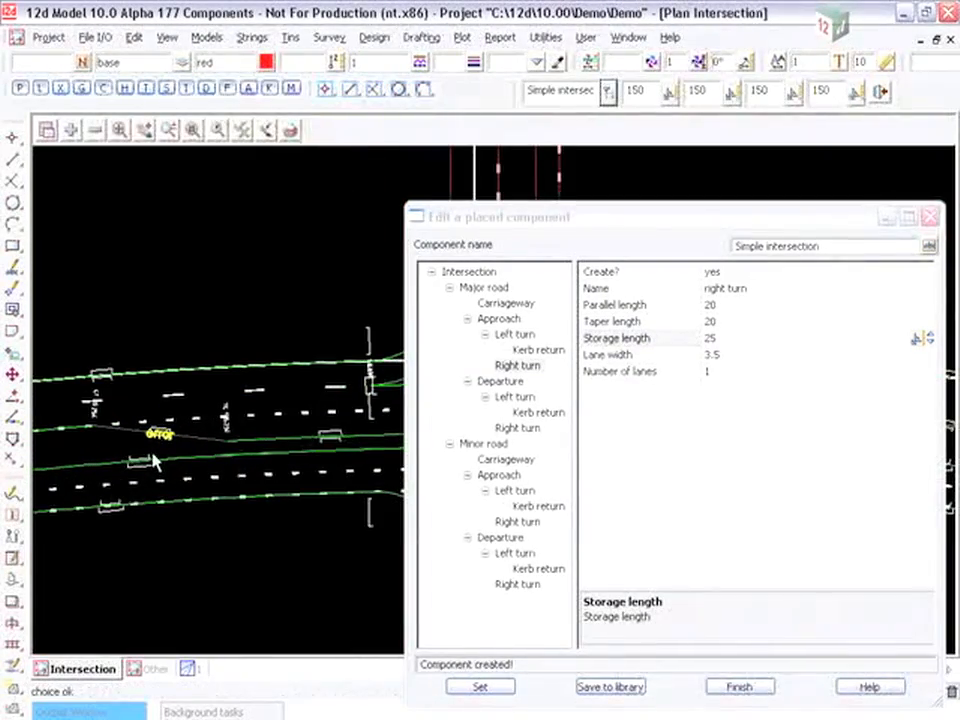
# - Set the taper length of the major approach right turn to 35
pyautogui.click(761, 321)
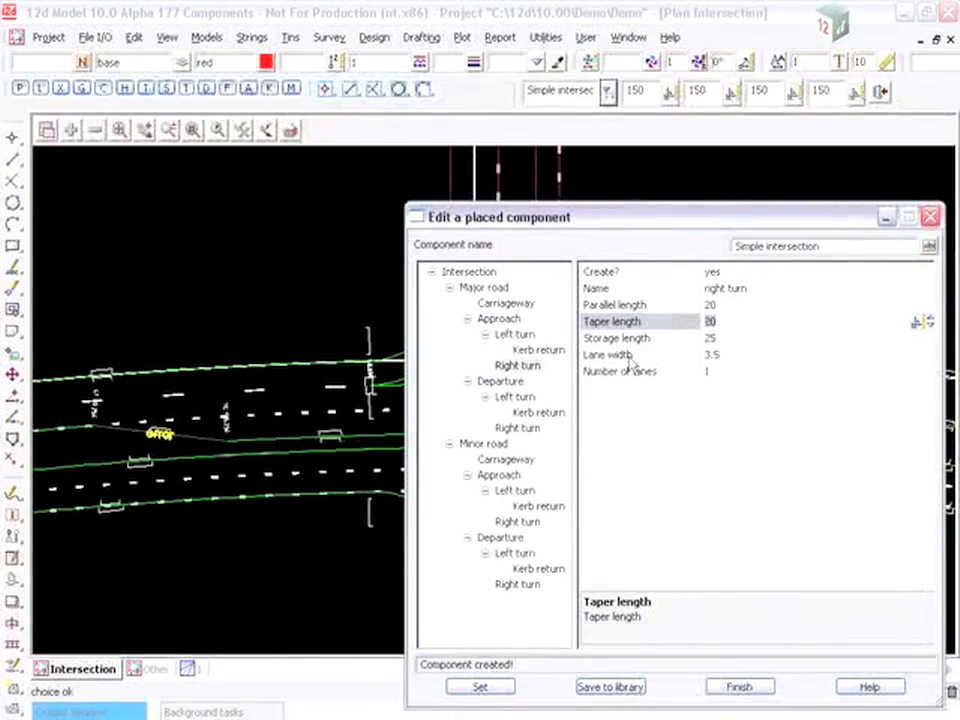
pyautogui.write('356')
pyautogui.press('BackSpace')
pyautogui.click(745, 337)
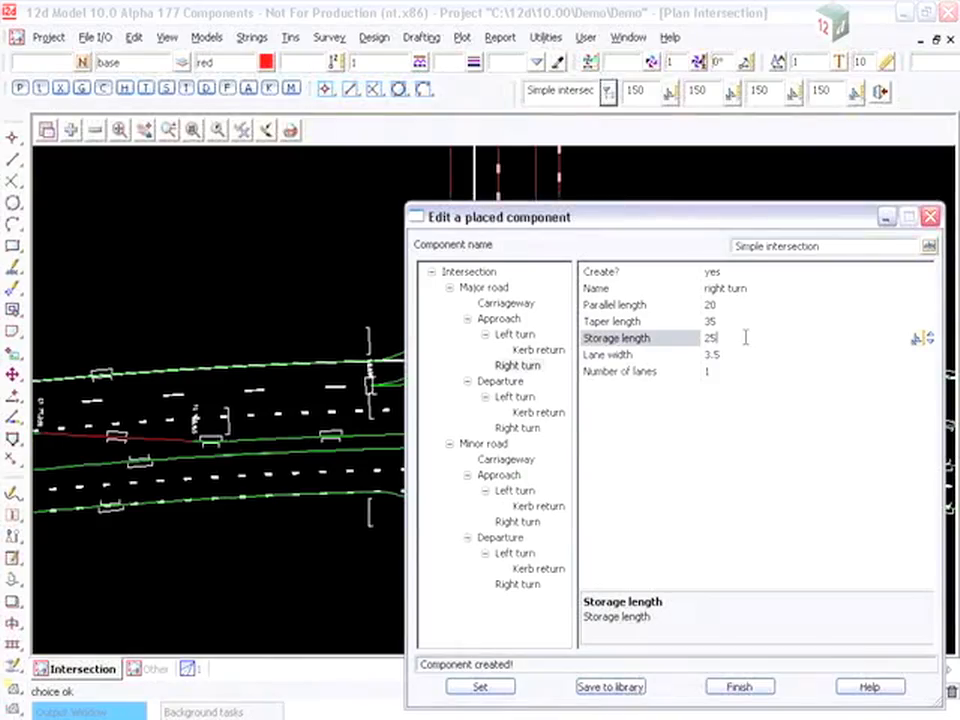
# - Change the turn type of the minor road approach's left turn to High entry and apply the component settings
pyautogui.click(203, 358)
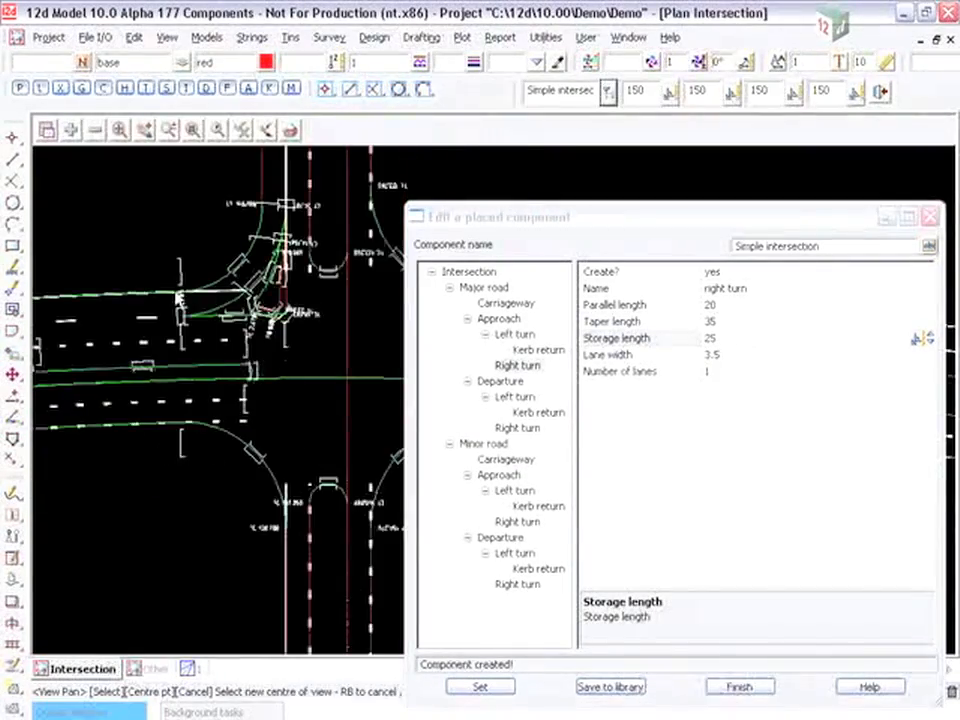
pyautogui.click(199, 159)
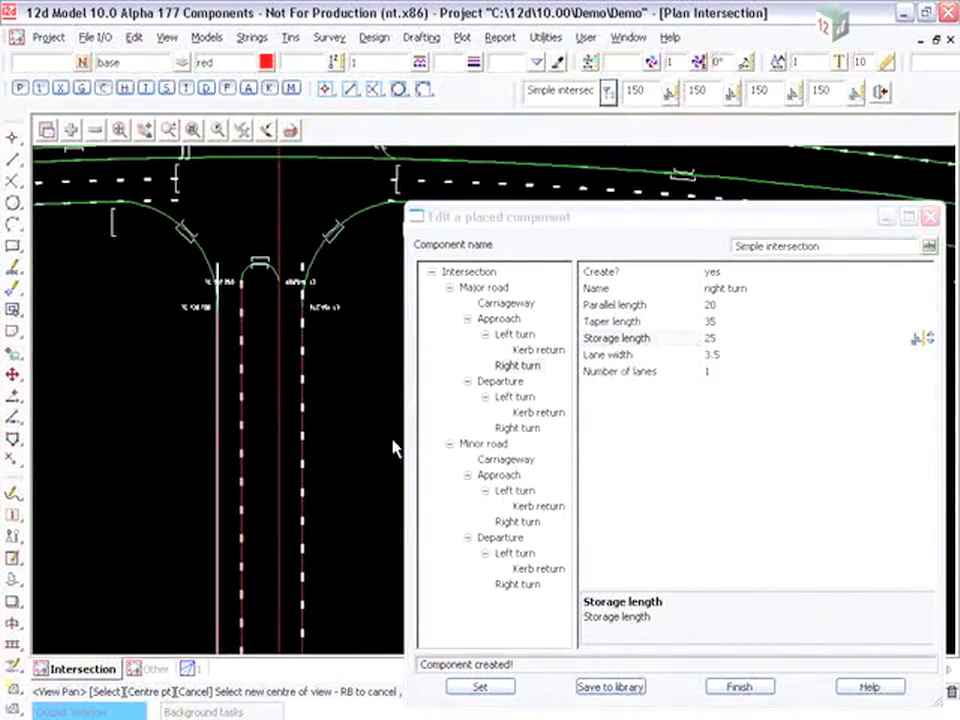
pyautogui.click(514, 491)
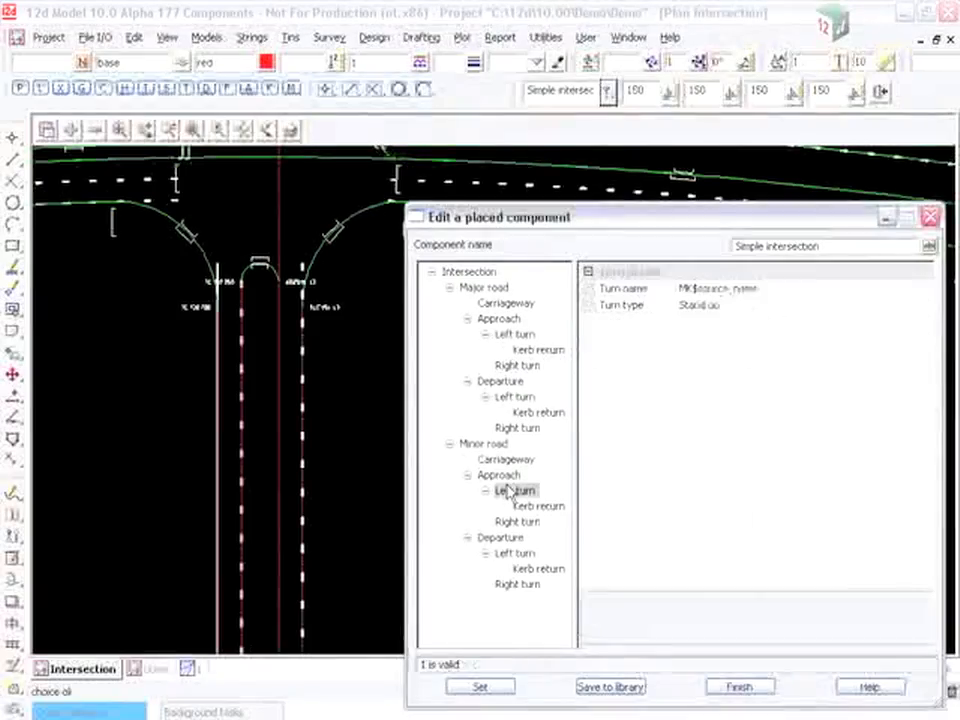
pyautogui.click(860, 306)
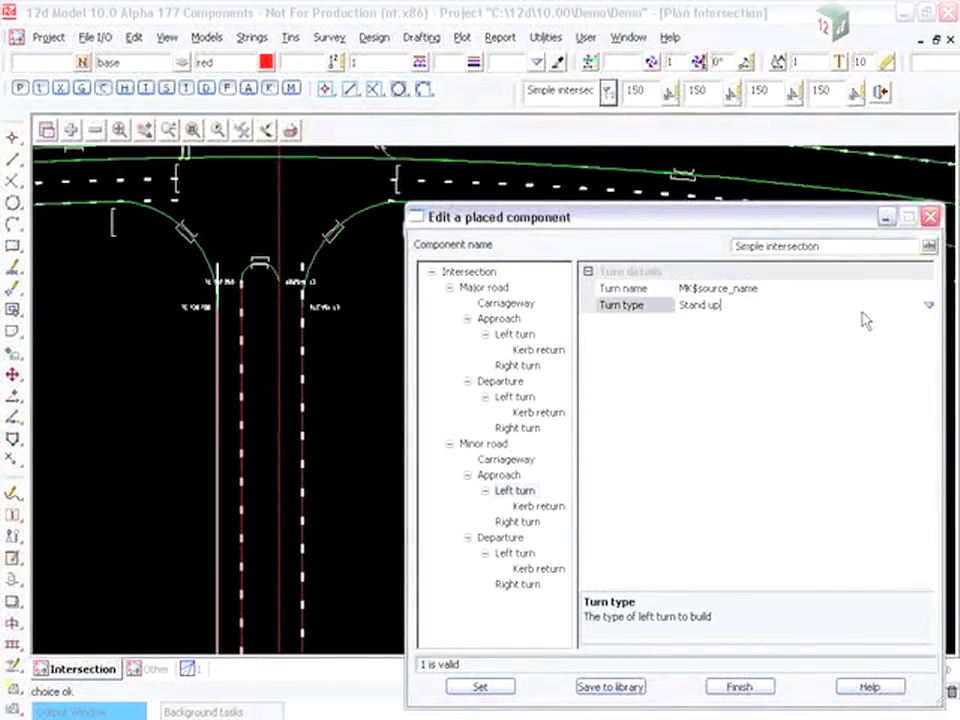
pyautogui.click(928, 305)
pyautogui.click(903, 360)
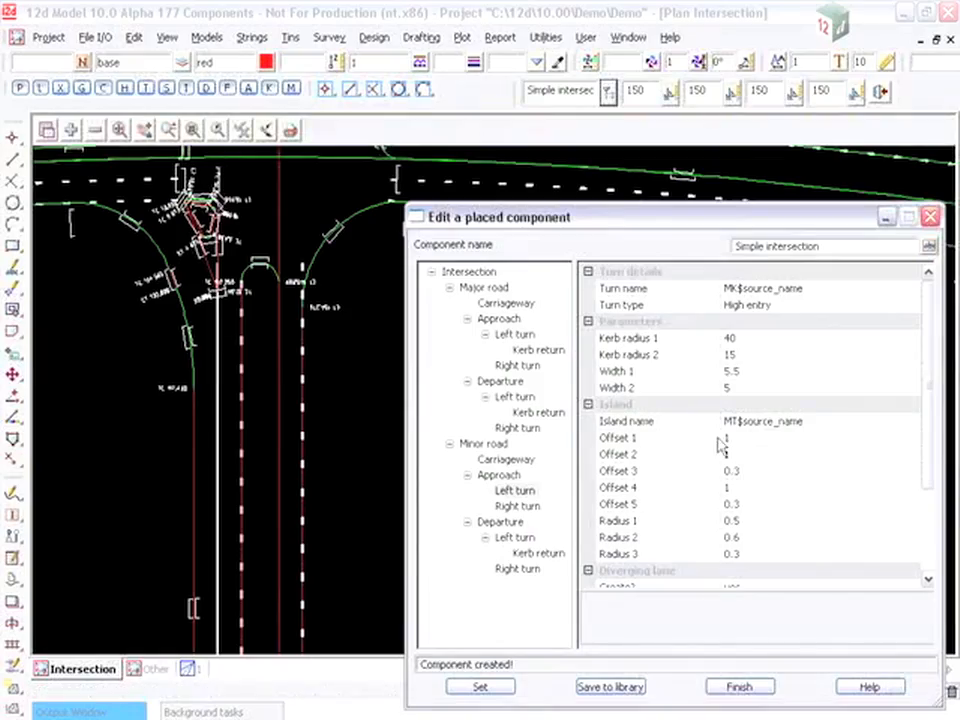
pyautogui.click(144, 129)
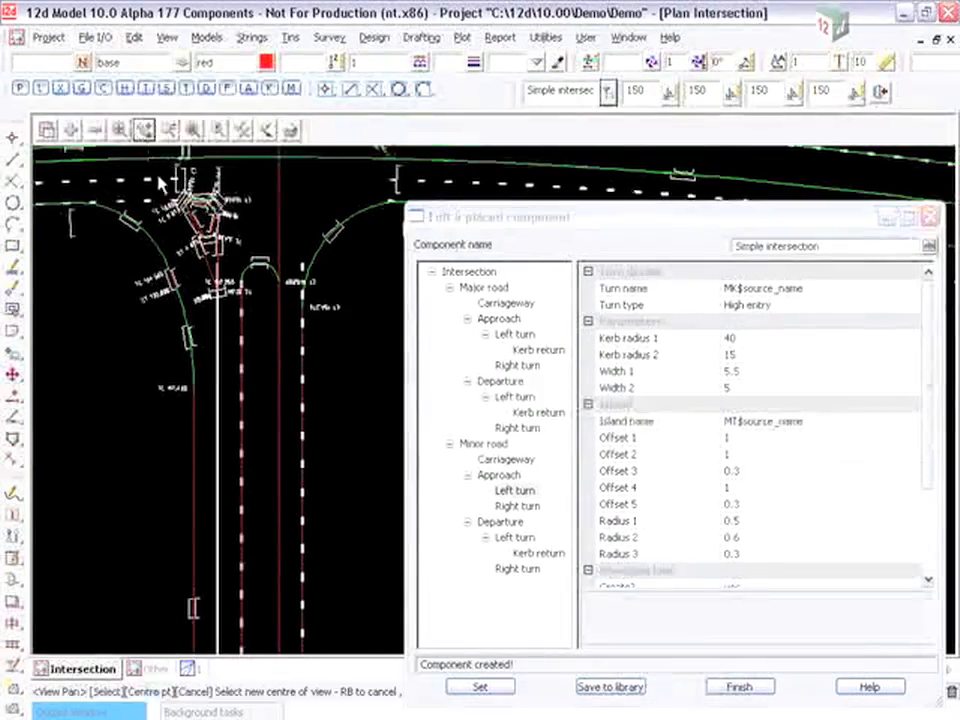
pyautogui.click(161, 178)
pyautogui.click(226, 241)
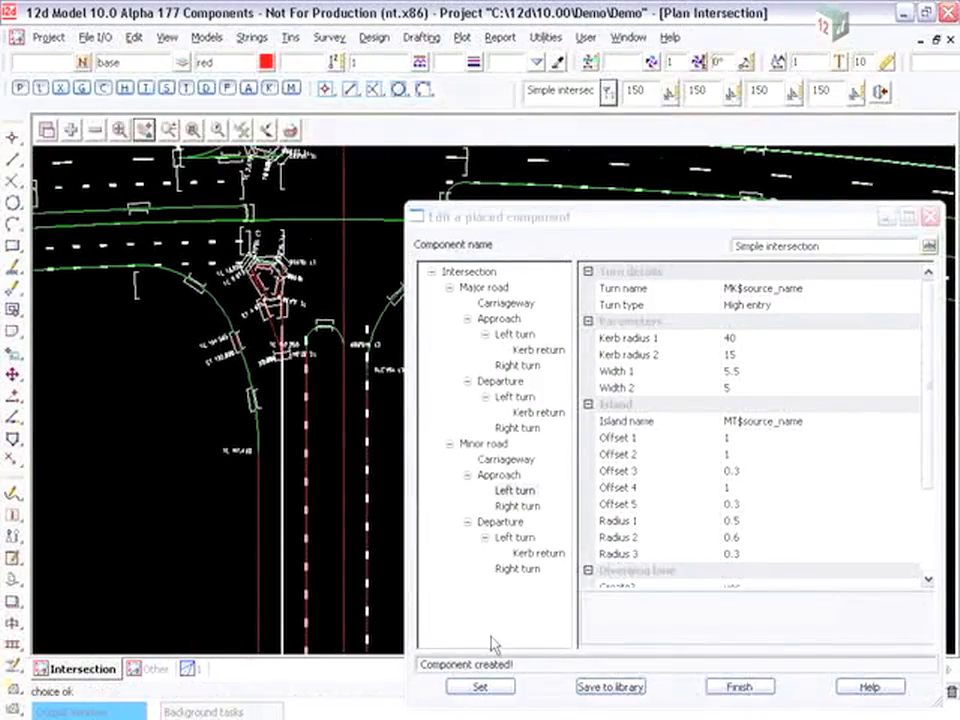
pyautogui.click(482, 687)
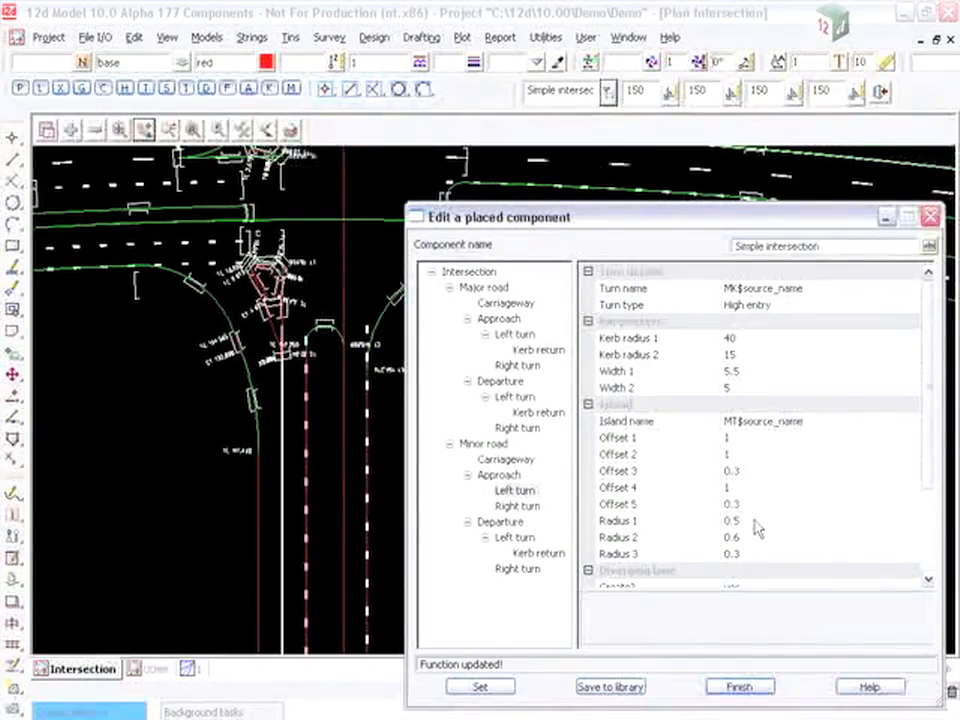
# - Rename the component "Edited intersection" and save it to the components.12dcomponentlib library
pyautogui.doubleClick(747, 249)
pyautogui.write('Edited')
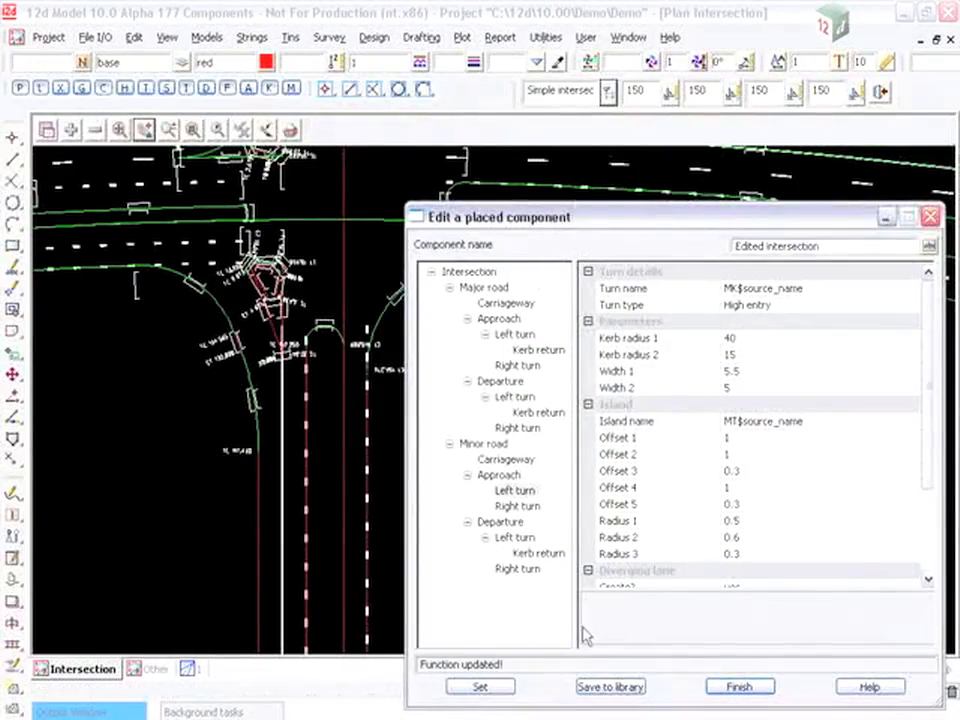
pyautogui.click(610, 687)
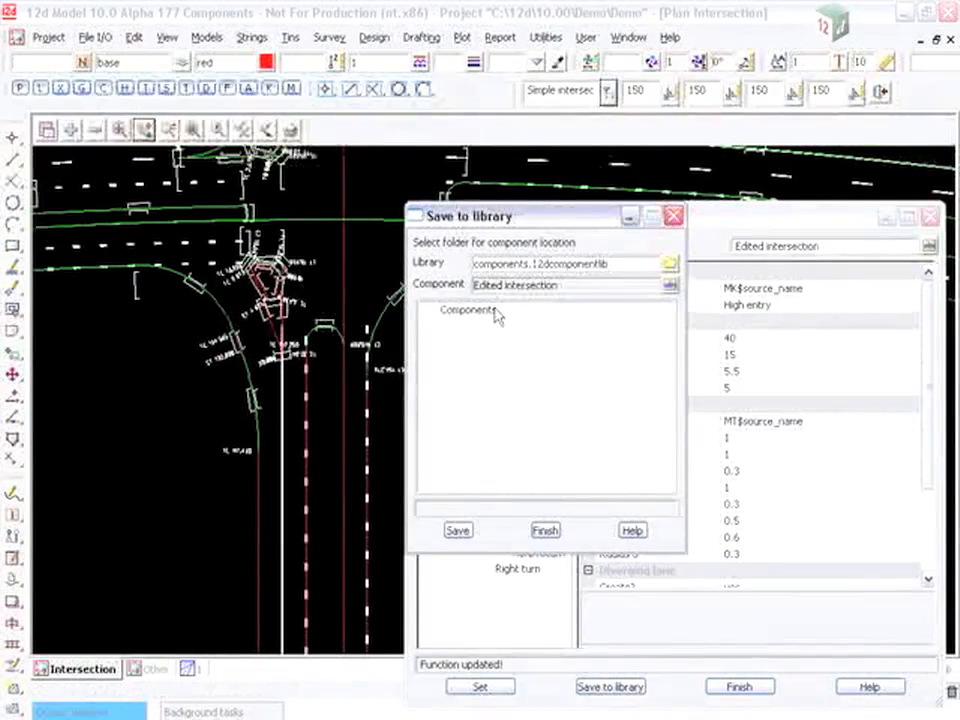
pyautogui.click(545, 531)
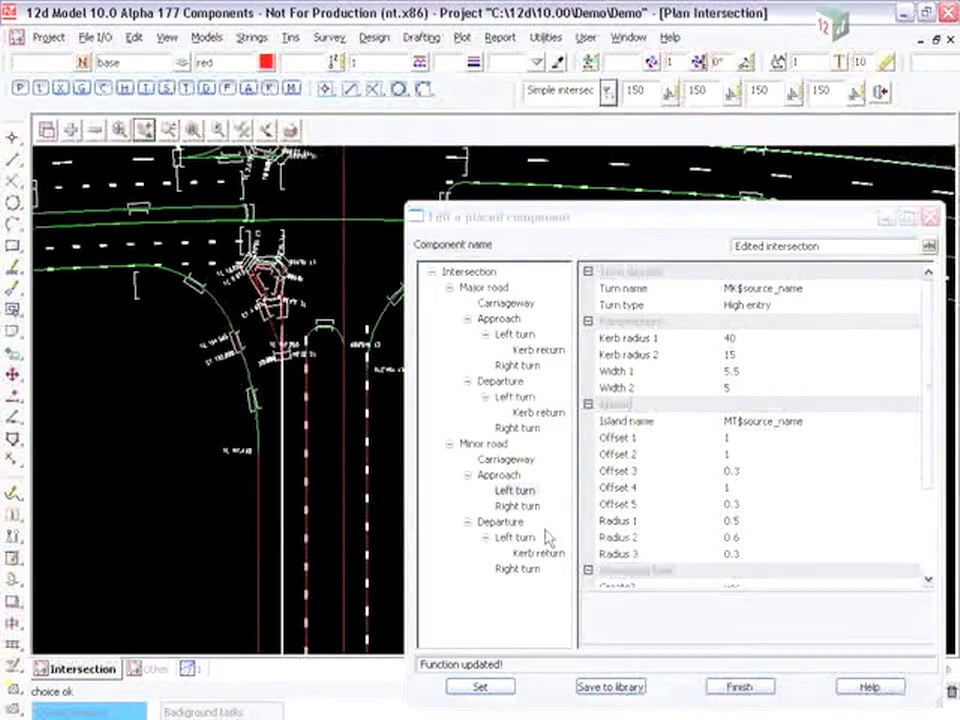
# - Open the component library and preview the Edited intersection component
pyautogui.click(375, 36)
pyautogui.moveTo(422, 304)
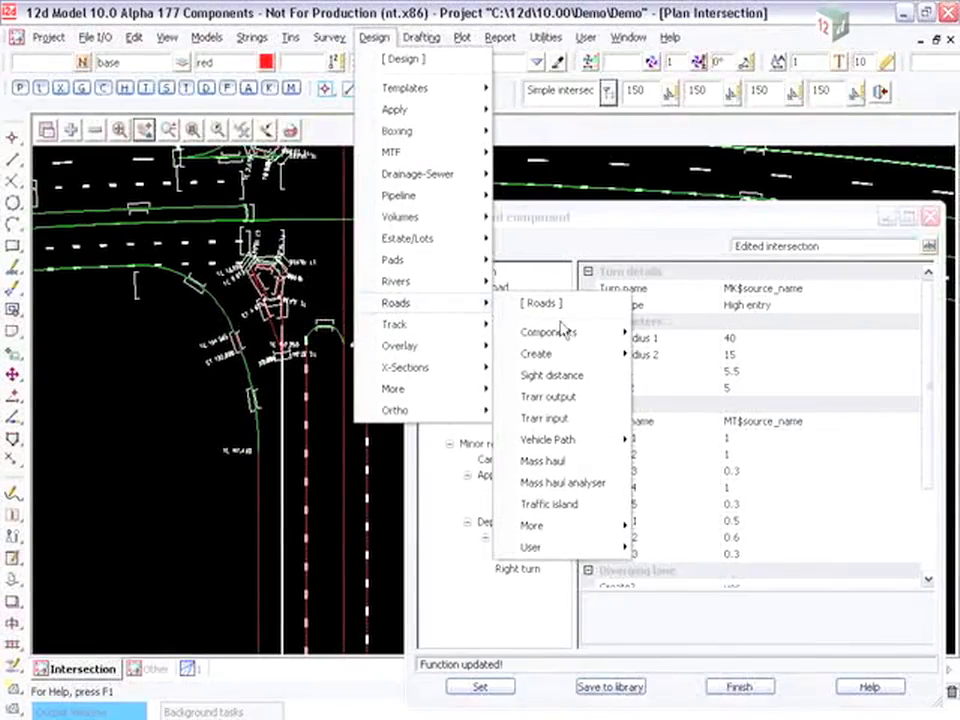
pyautogui.moveTo(608, 334)
pyautogui.click(694, 381)
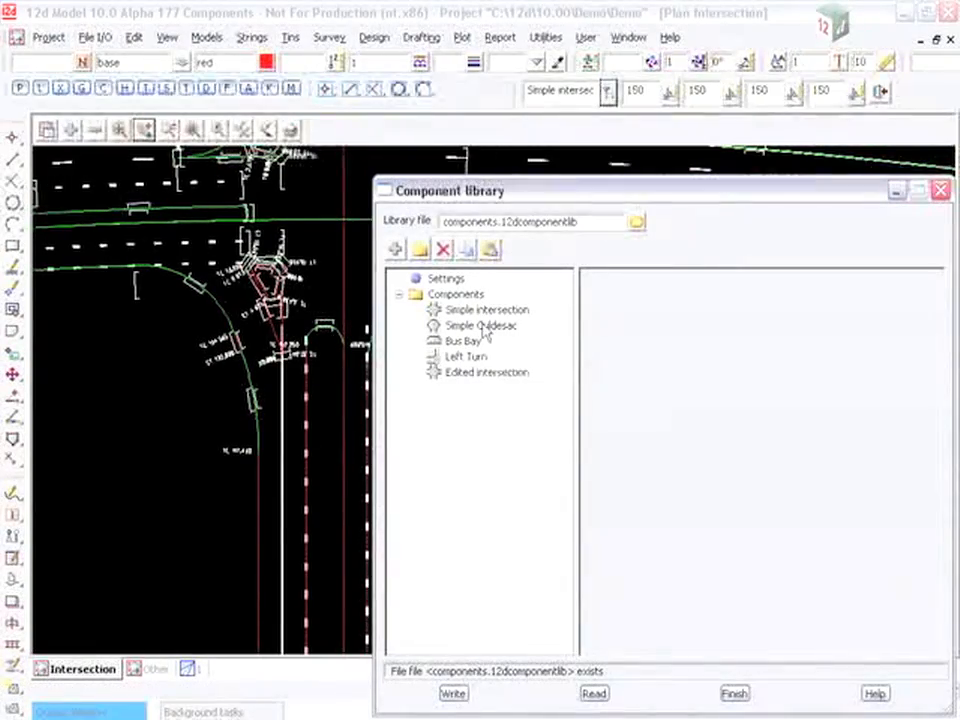
pyautogui.click(487, 373)
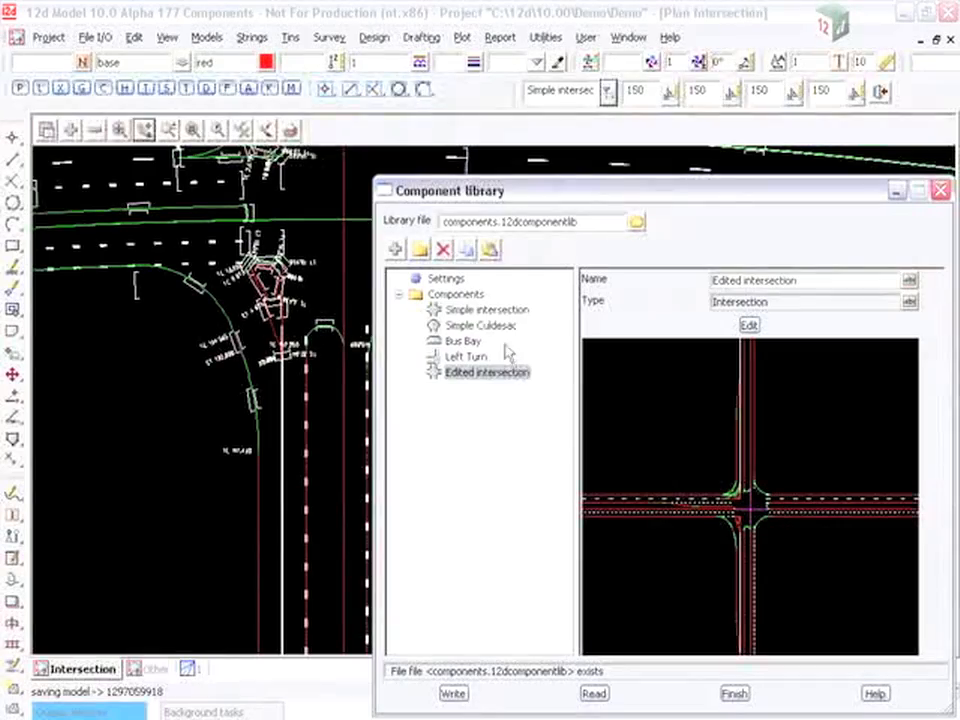
# - Preview the Simple Culdesac, Bus Bay and Left Turn components in the component library, and close the library
pyautogui.click(480, 325)
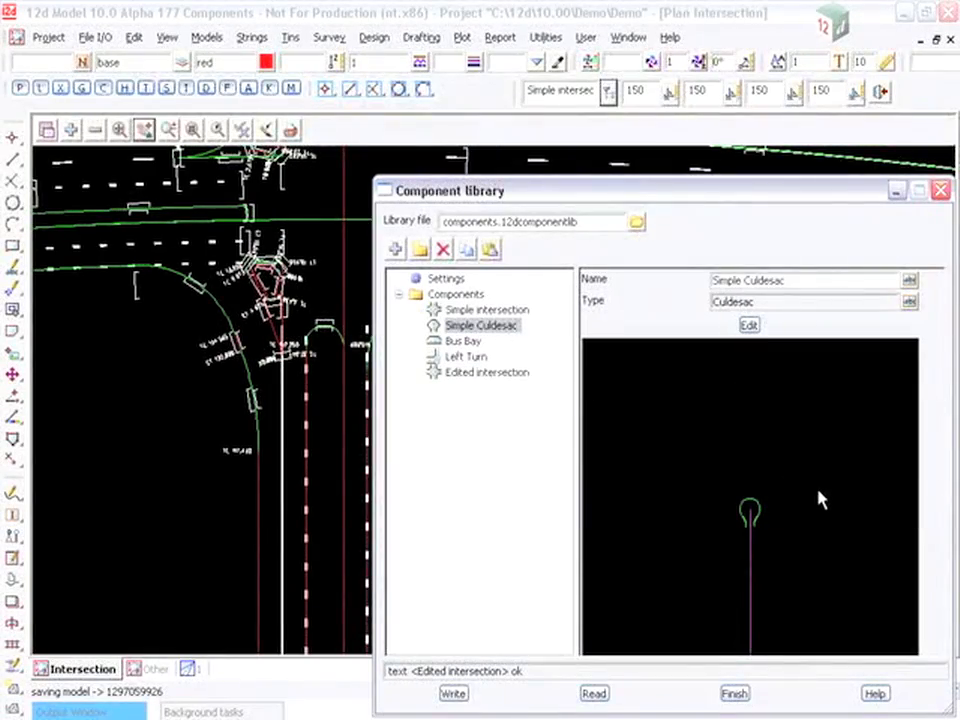
pyautogui.click(465, 341)
pyautogui.click(472, 357)
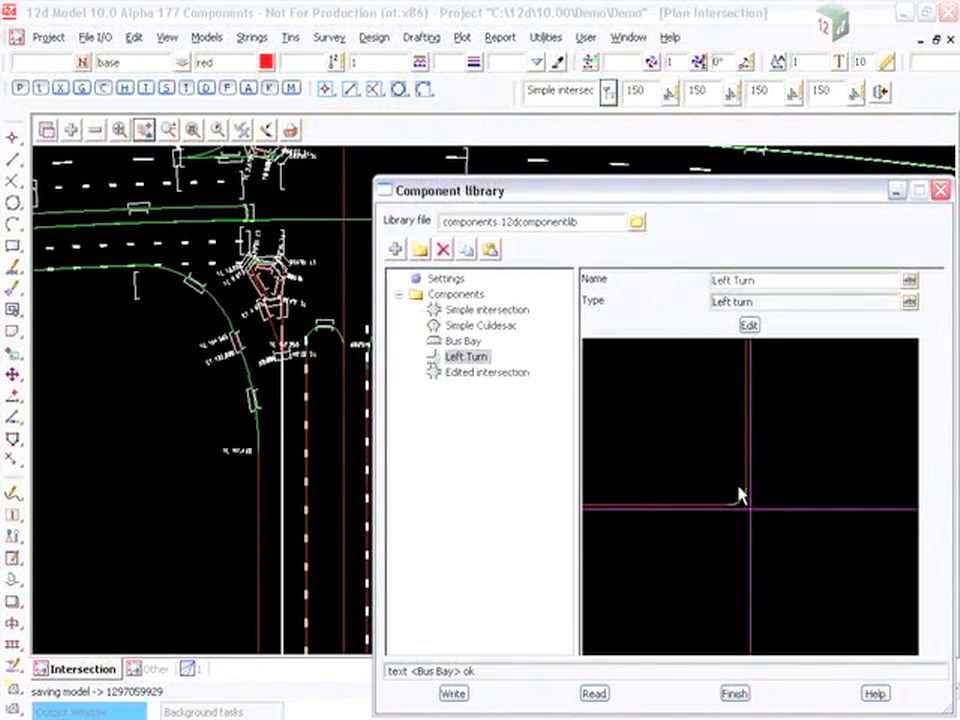
pyautogui.click(737, 693)
pyautogui.click(740, 690)
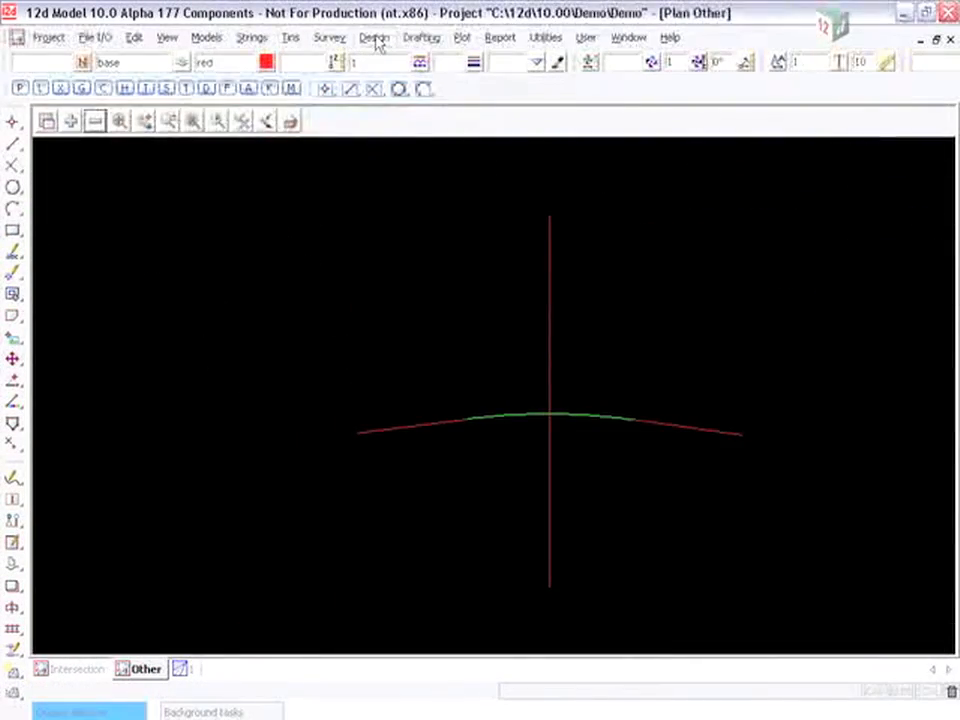
# - Use Quick place to put a Bus Bay component along the left part of the curved centreline in the Other plan view
pyautogui.click(375, 38)
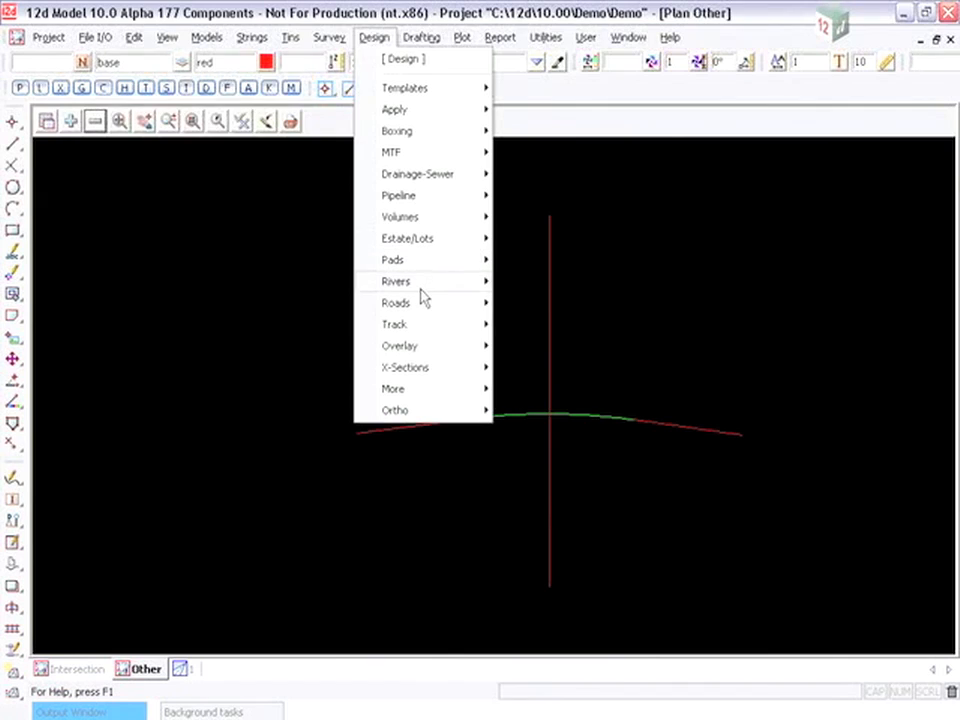
pyautogui.moveTo(422, 305)
pyautogui.moveTo(533, 337)
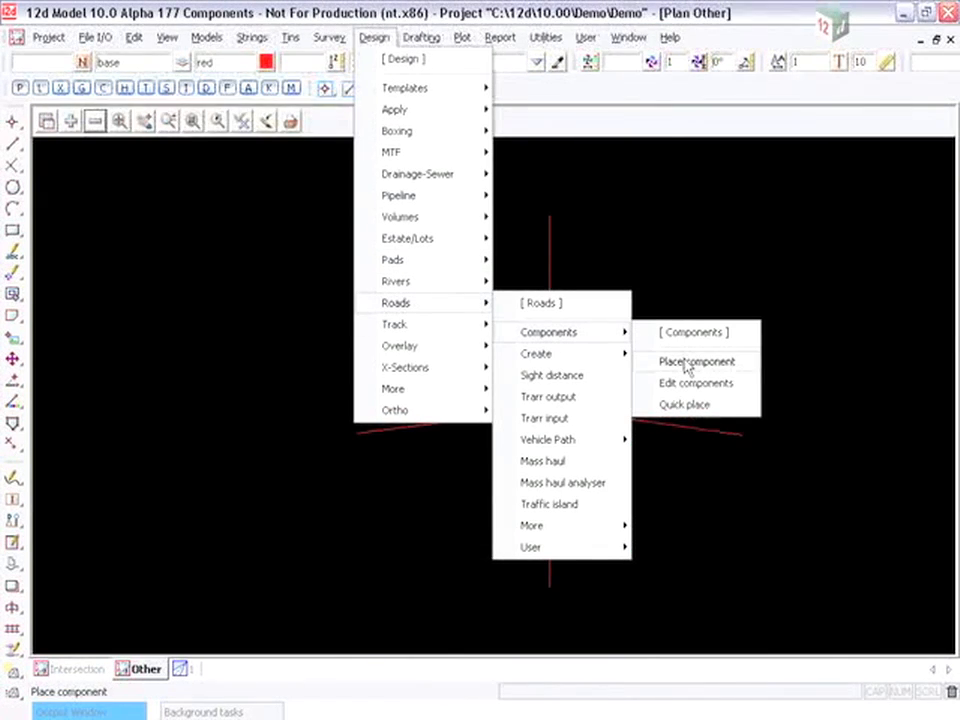
pyautogui.click(686, 405)
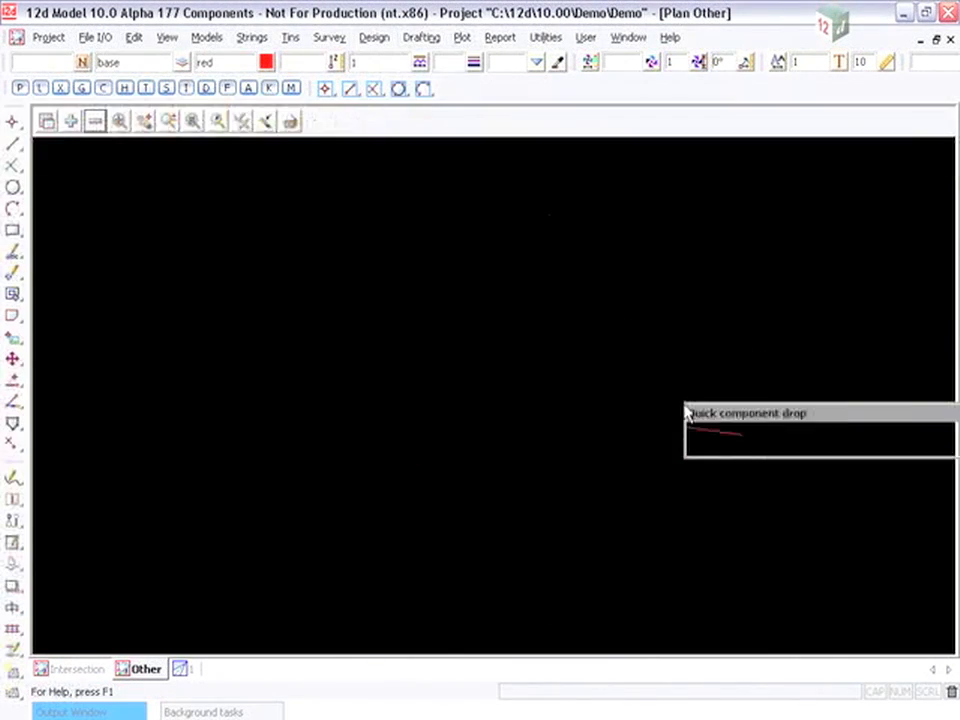
pyautogui.moveTo(735, 407); pyautogui.dragTo(481, 135)
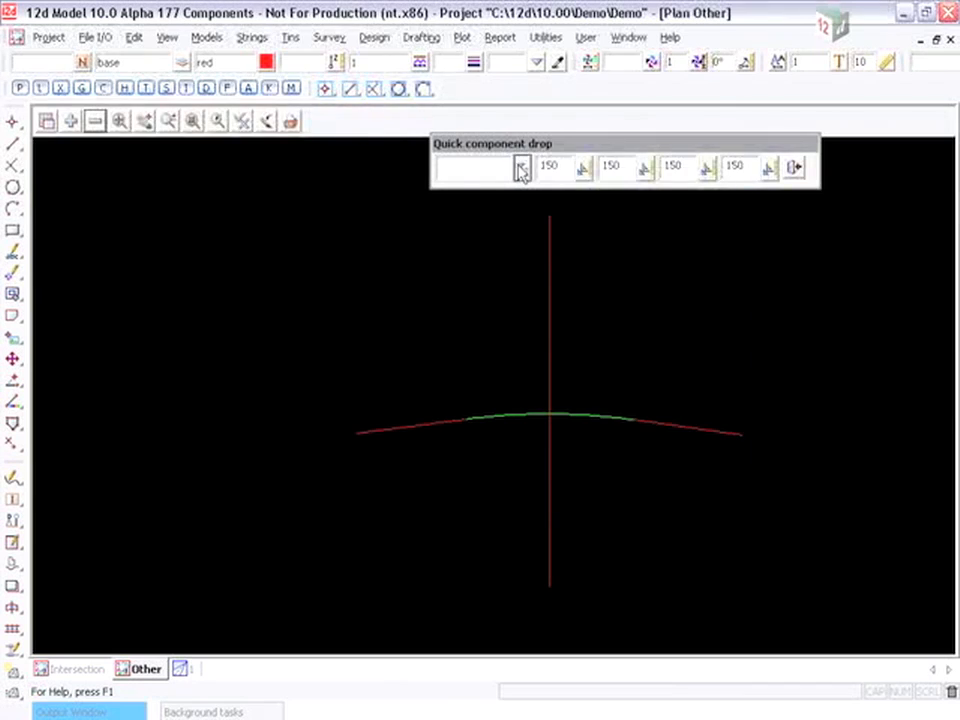
pyautogui.click(521, 167)
pyautogui.doubleClick(600, 246)
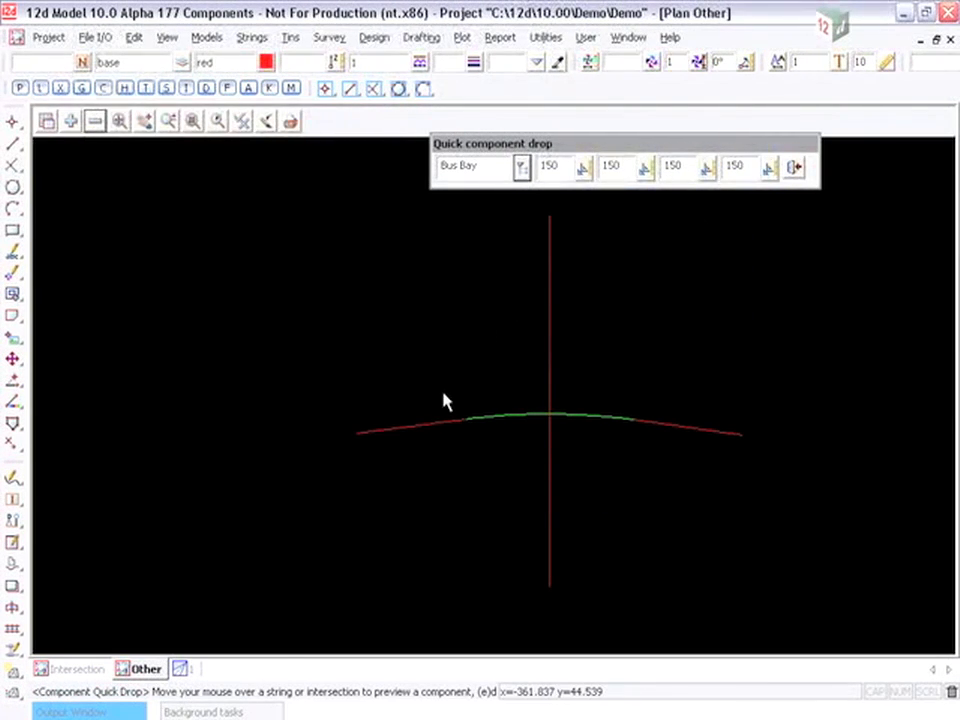
pyautogui.moveTo(417, 428)
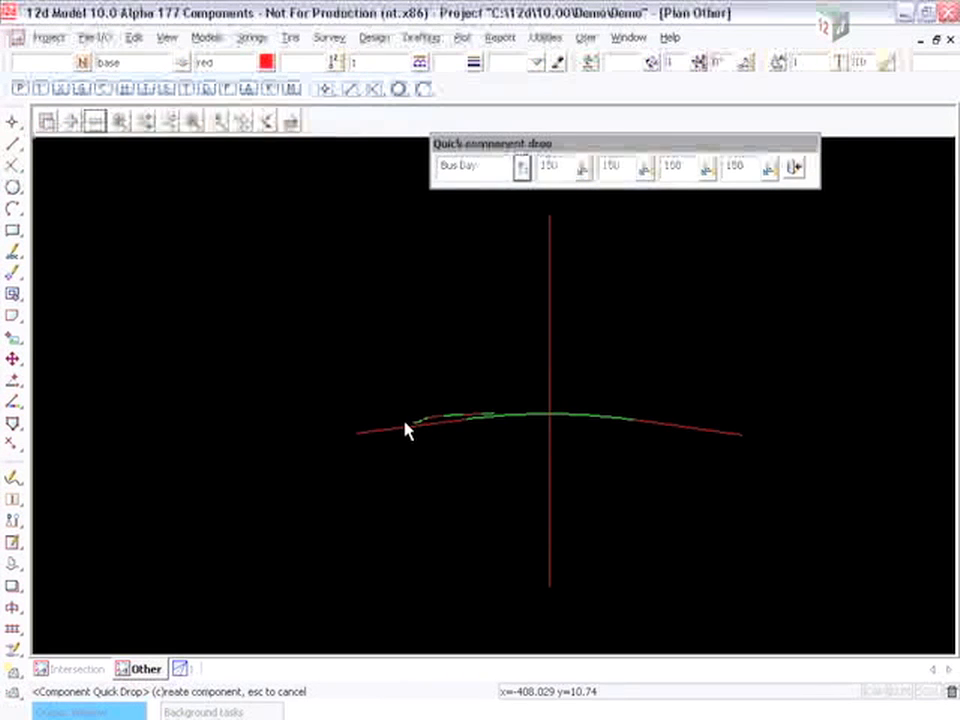
pyautogui.scroll(3, 405, 428)
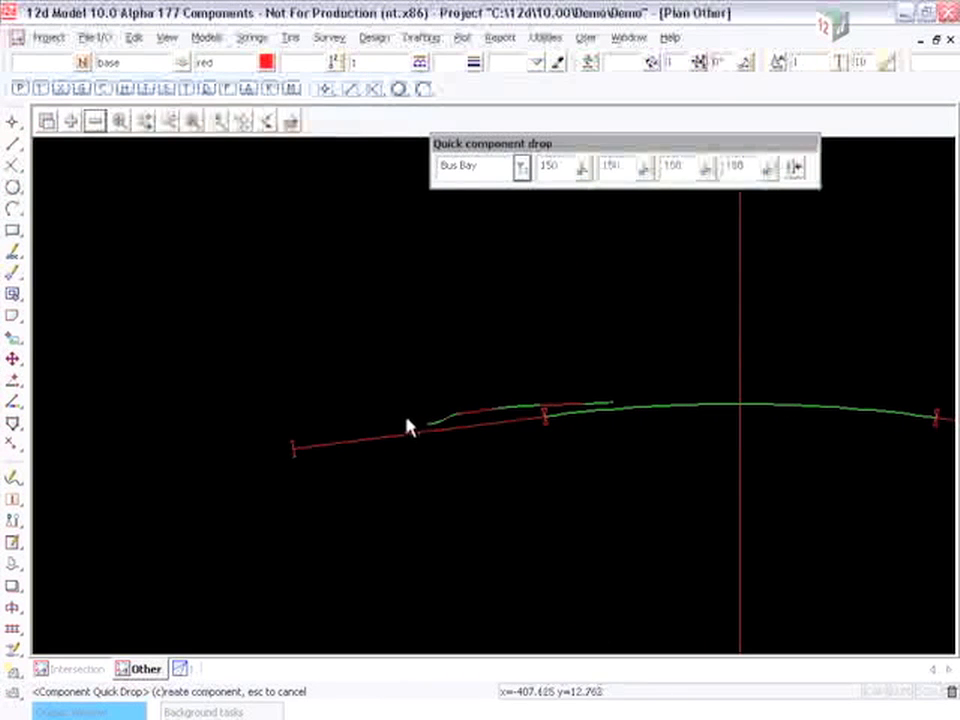
# - Quick-place a Simple Culdesac component at the right-hand end of the curved road centreline
pyautogui.click(521, 167)
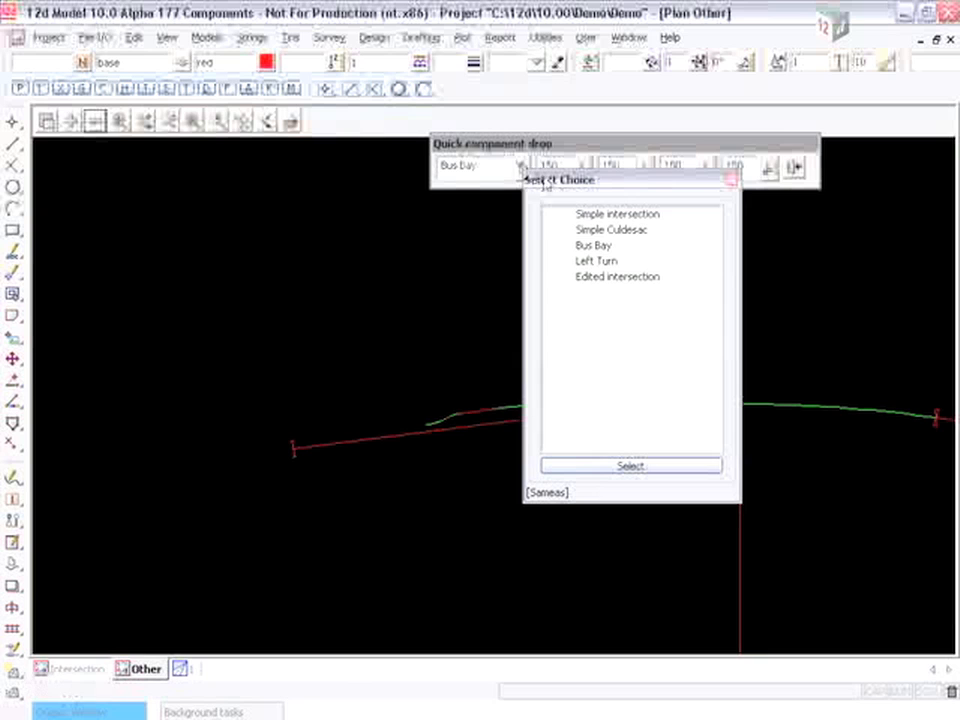
pyautogui.doubleClick(601, 230)
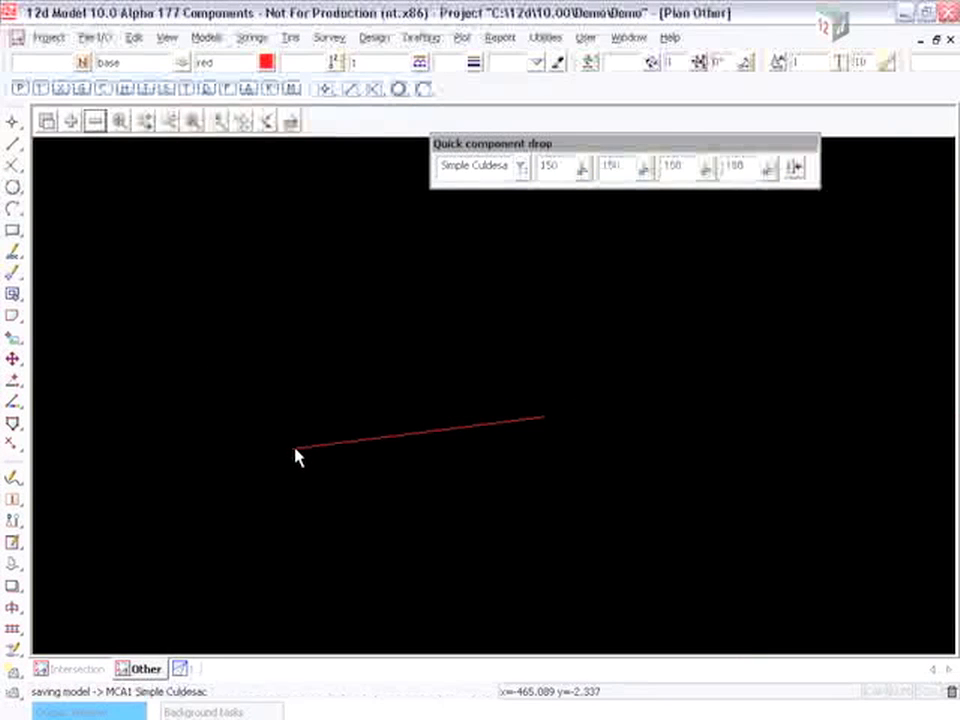
pyautogui.click(145, 121)
pyautogui.click(732, 389)
pyautogui.click(731, 378)
pyautogui.rightClick(682, 472)
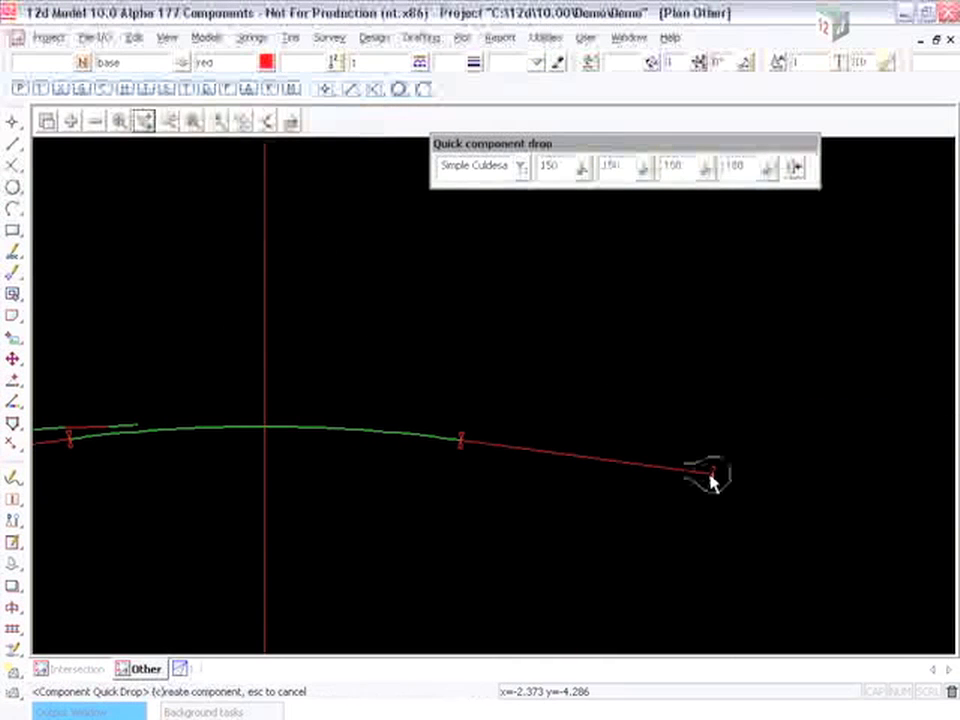
pyautogui.press('c')
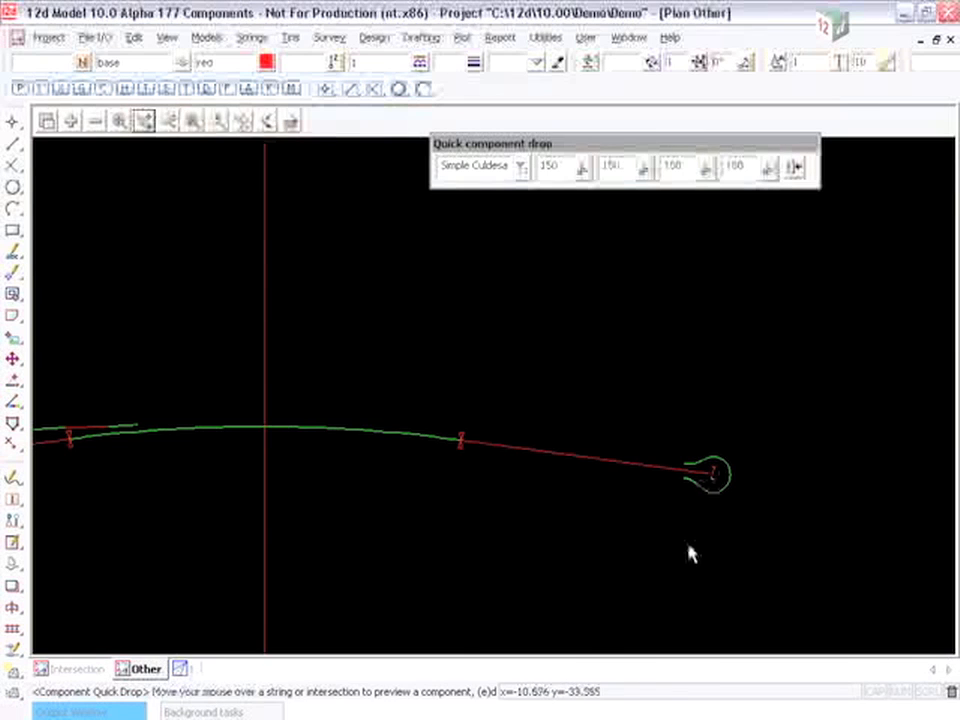
# - Open the definition of the placed cul-de-sac for editing, accepting its detachment from the library component, and keep the bulb in view
pyautogui.press('e')
pyautogui.click(784, 456)
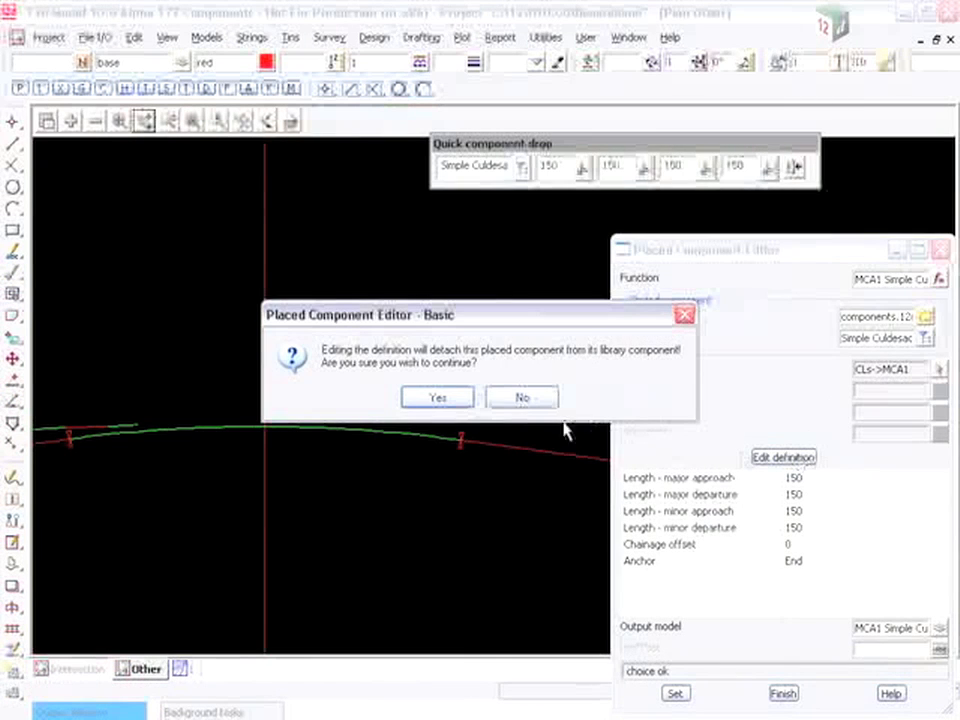
pyautogui.click(437, 397)
pyautogui.moveTo(754, 236); pyautogui.dragTo(441, 141)
pyautogui.click(182, 199)
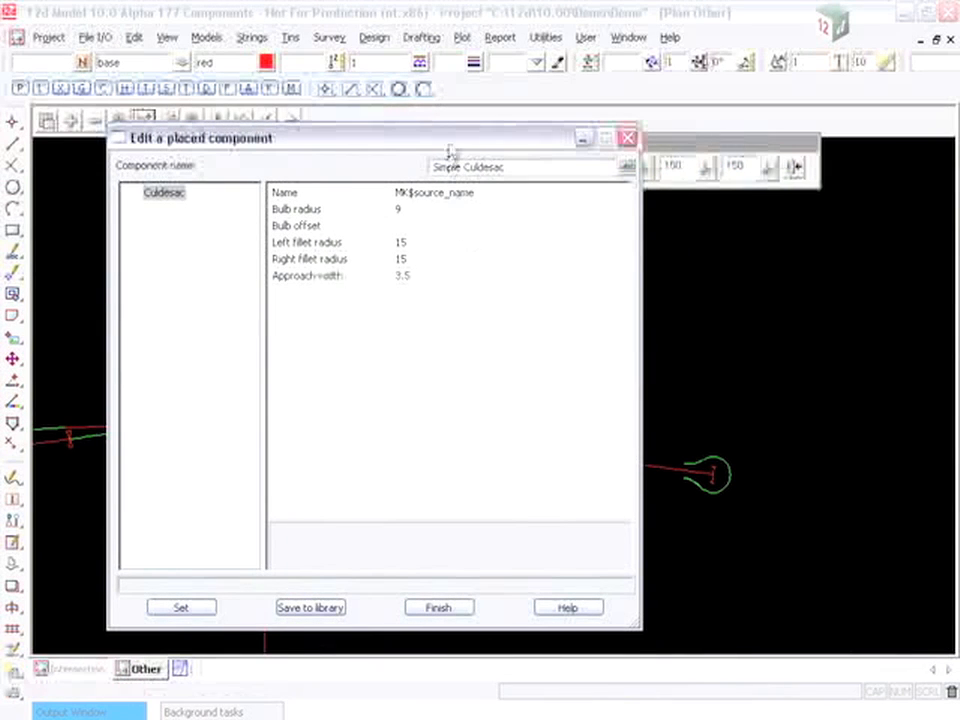
pyautogui.moveTo(448, 142); pyautogui.dragTo(372, 131)
pyautogui.scroll(5, 722, 475)
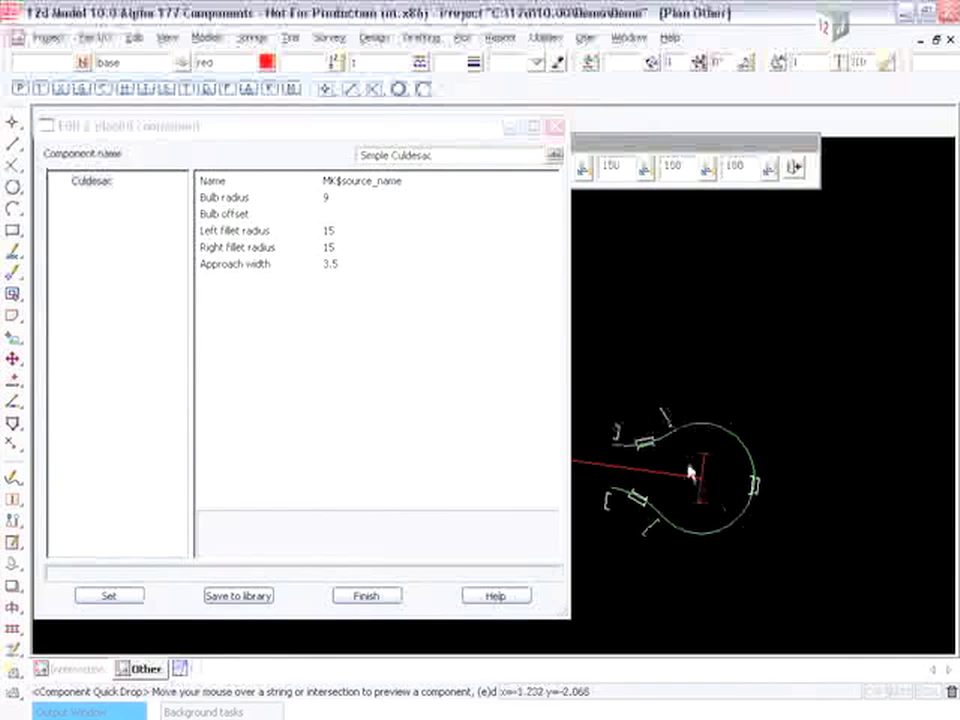
# - Set the cul-de-sac's bulb radius to 10 and its right fillet radius to 14
pyautogui.click(440, 198)
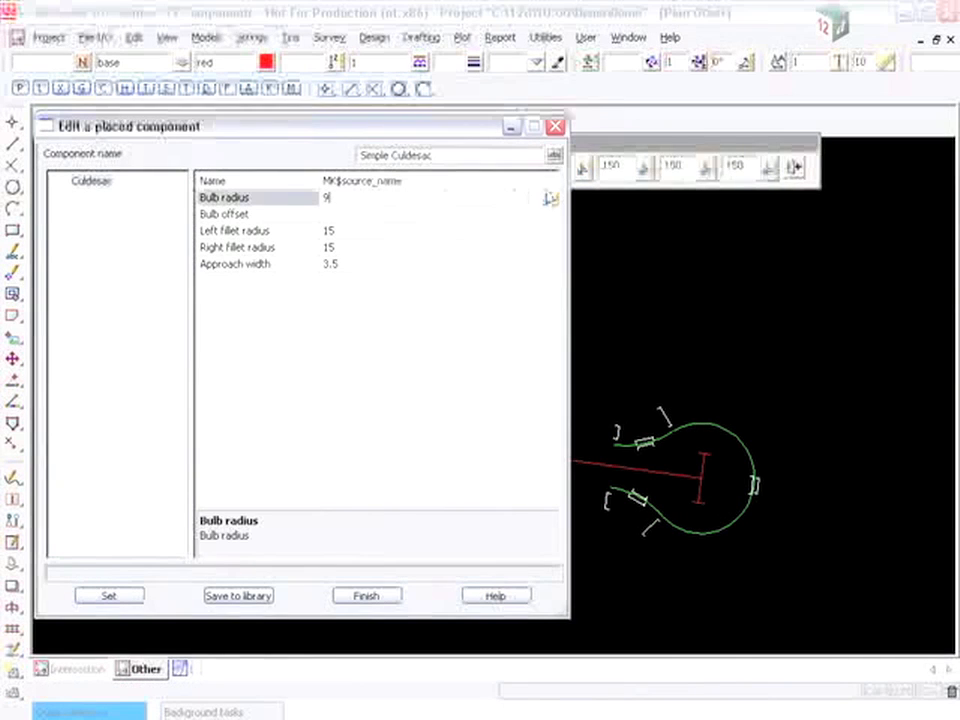
pyautogui.press('BackSpace')
pyautogui.write('3.5')
pyautogui.click(564, 197)
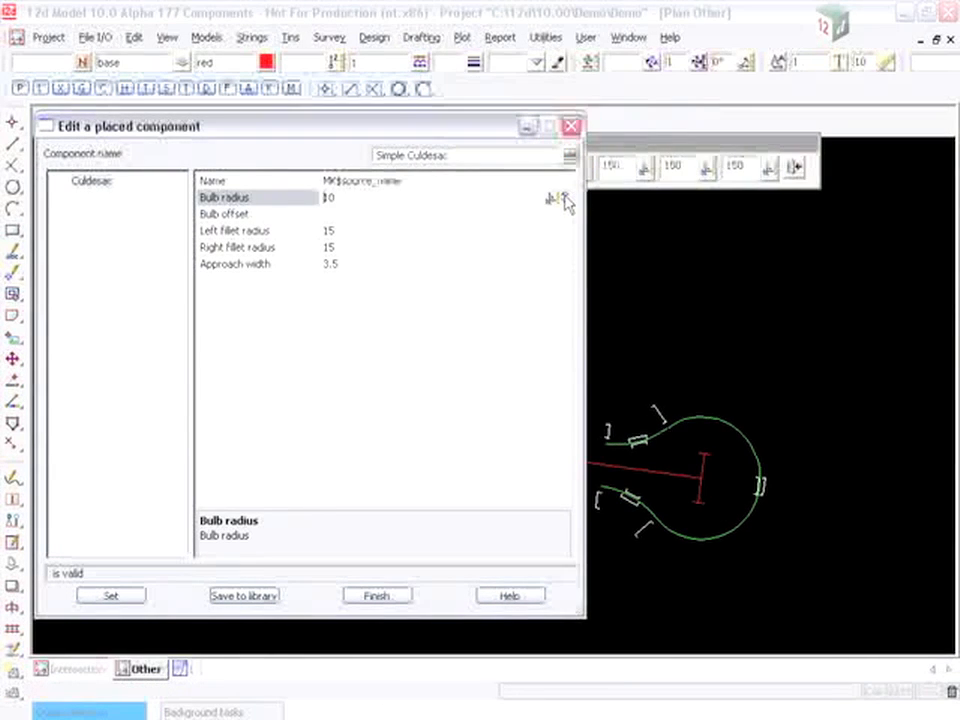
pyautogui.click(514, 249)
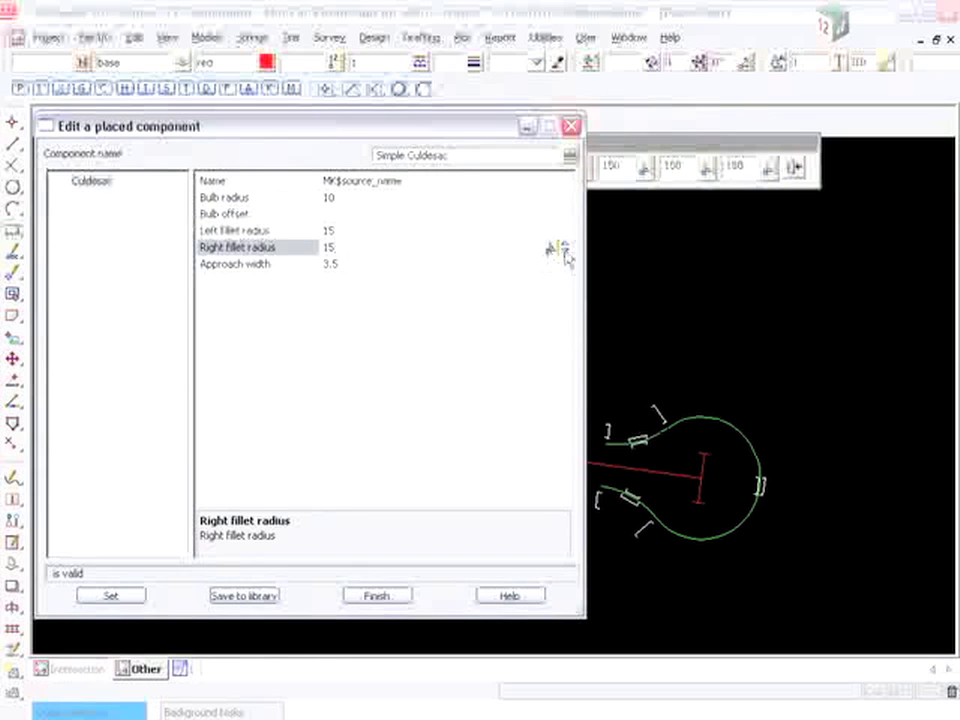
pyautogui.click(565, 252)
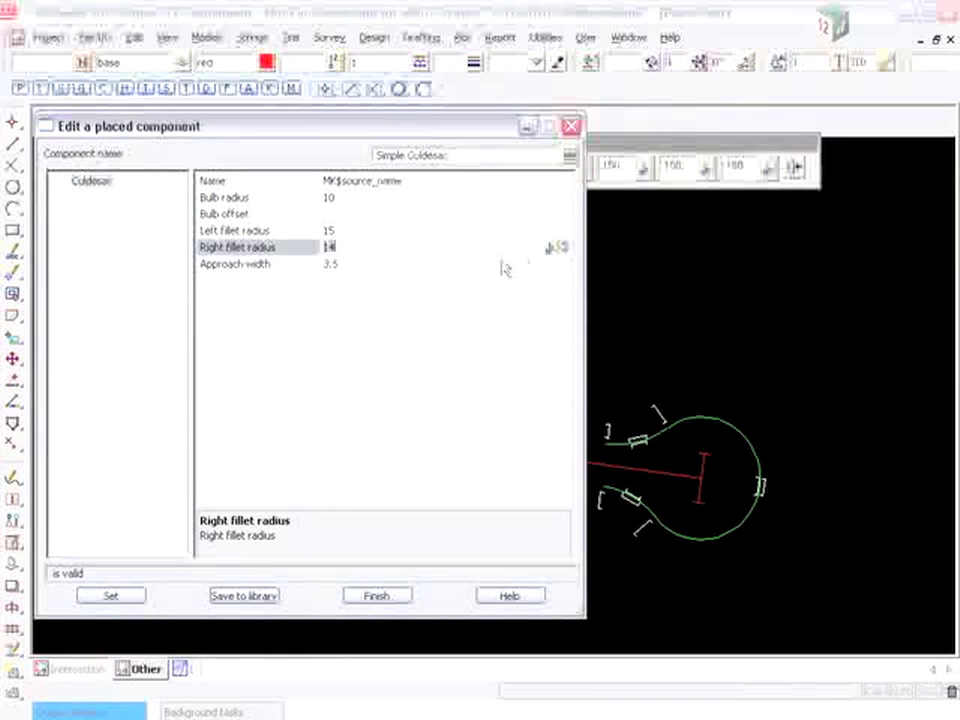
# - Increase the approach width of the cul-de-sac
pyautogui.click(409, 269)
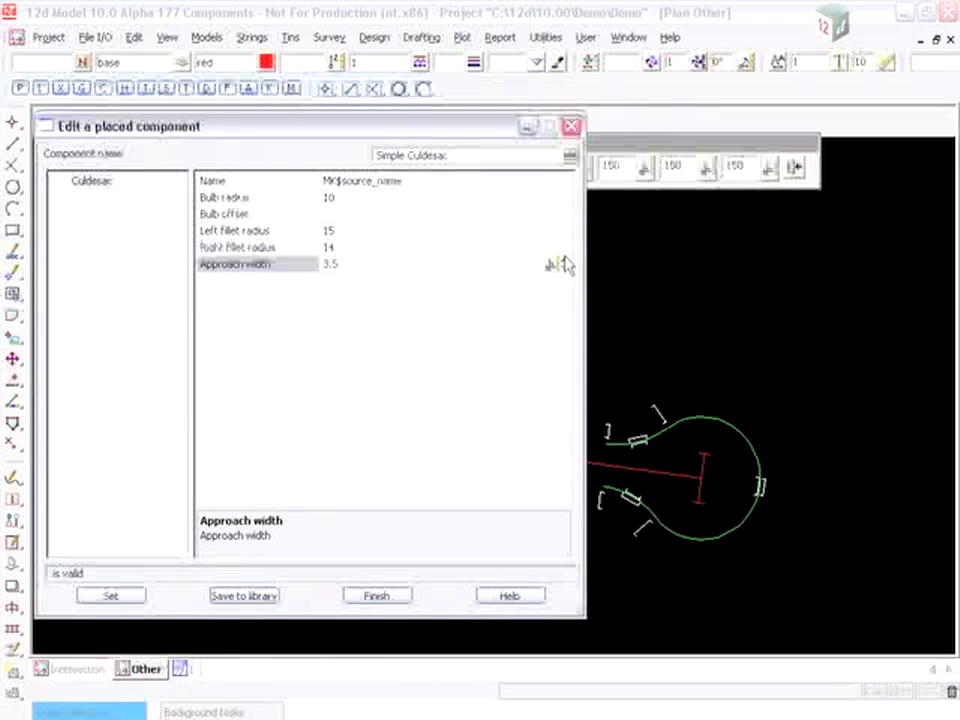
pyautogui.click(562, 261)
pyautogui.click(563, 260)
pyautogui.click(565, 261)
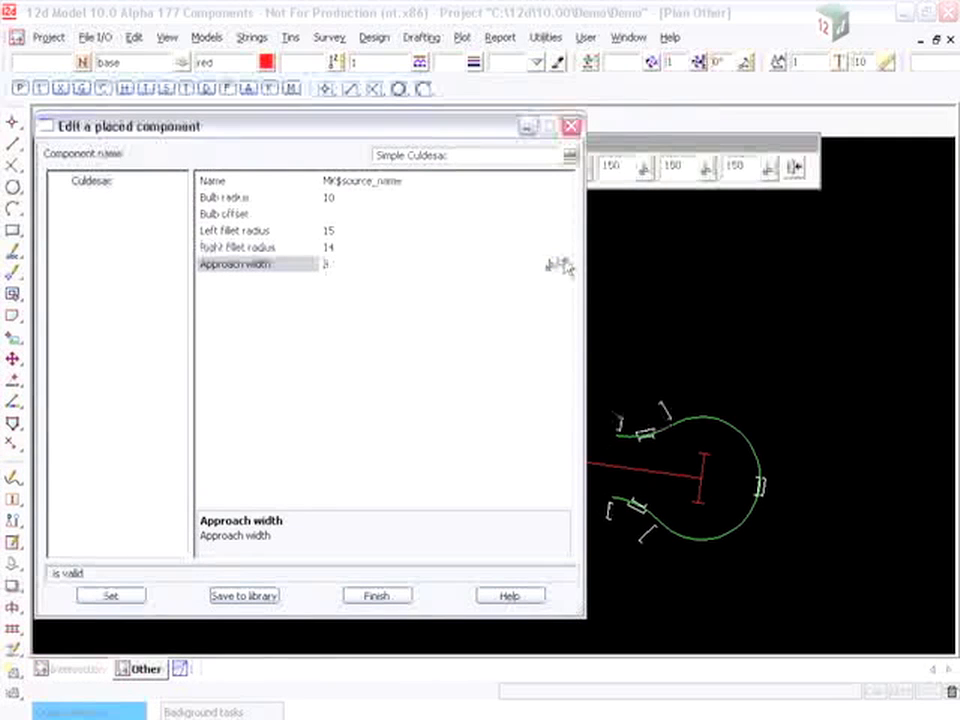